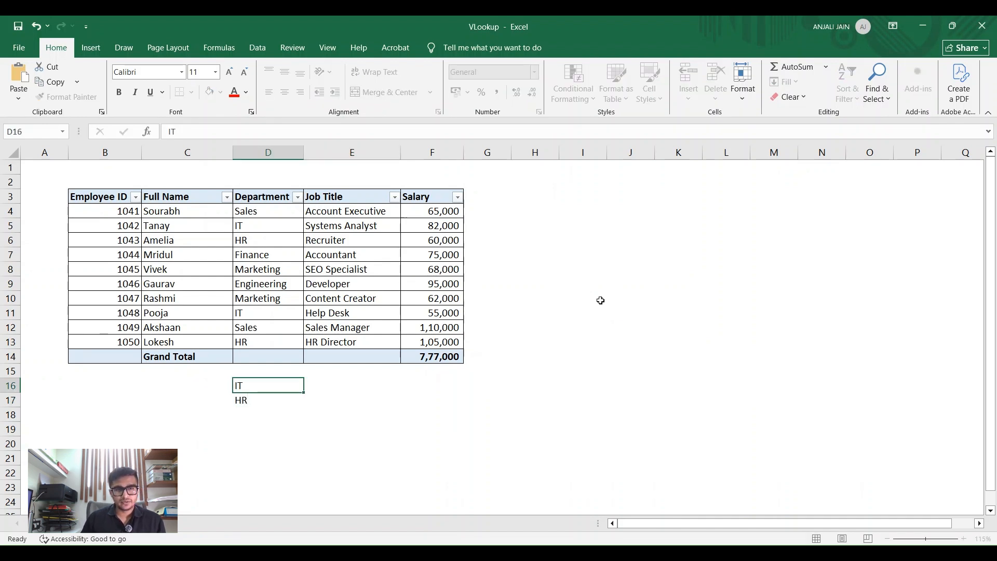
Step: Start a SUMIF formula in E16 with the Department column, $D$3:$D$14, as the absolute criteria range
{"action": "key", "text": "Right"}
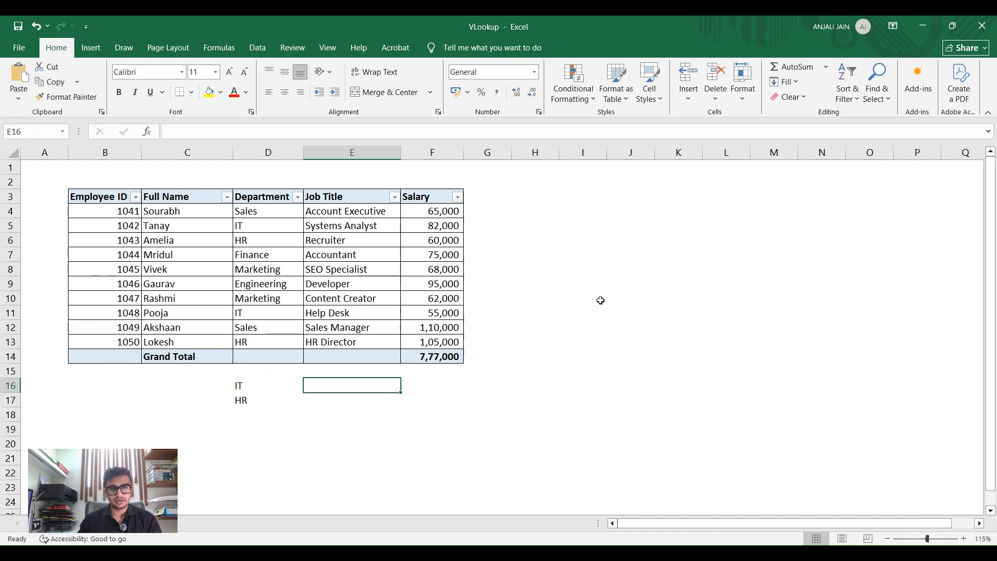
{"action": "type", "text": "+sumif"}
{"action": "key", "text": "Tab"}
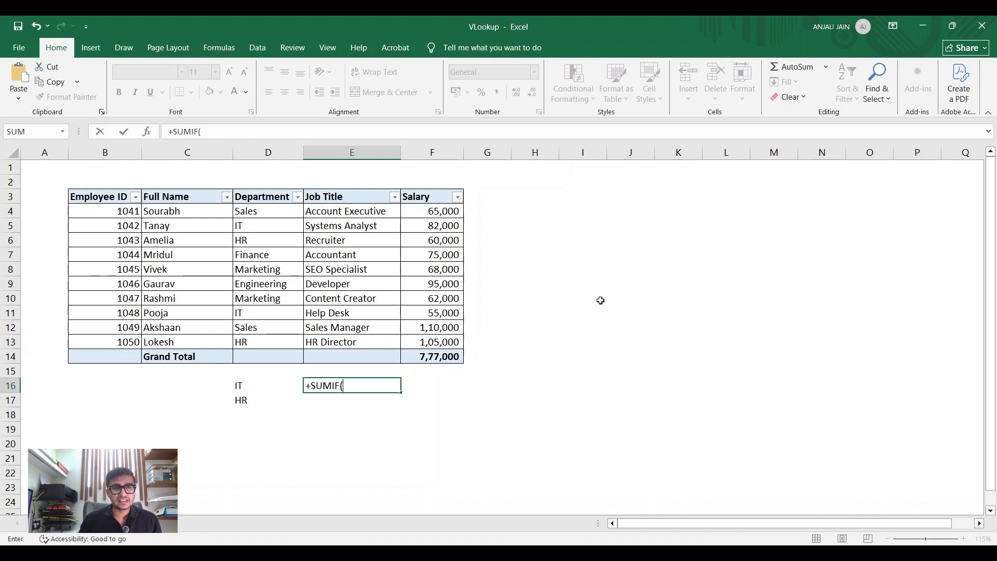
{"action": "key", "text": "Up"}
{"action": "key", "text": "Left"}
{"action": "key", "text": "Up"}
{"action": "key", "text": "shift+Up"}
{"action": "key", "text": "ctrl+shift+Up"}
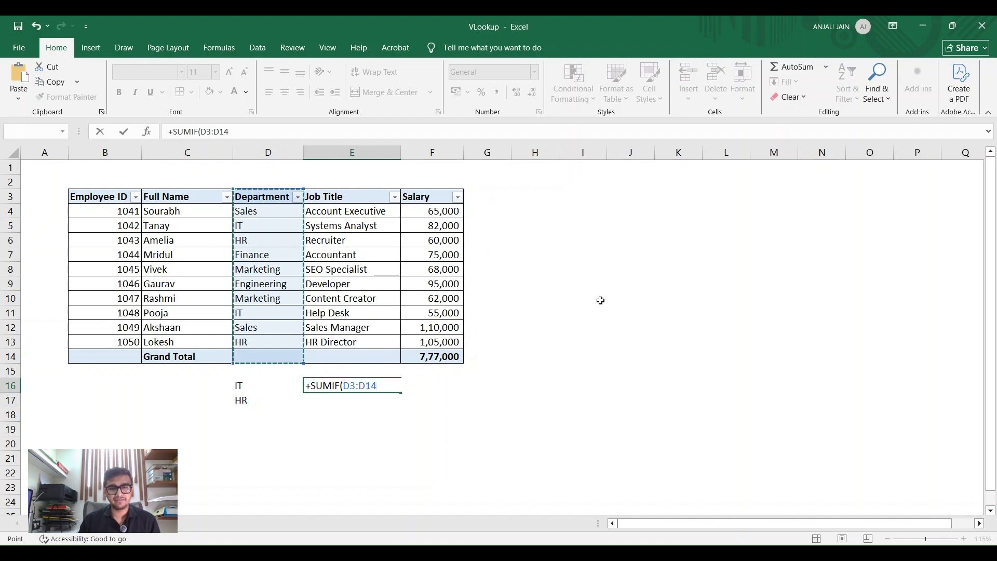
{"action": "key", "text": "F4"}
{"action": "type", "text": ","}
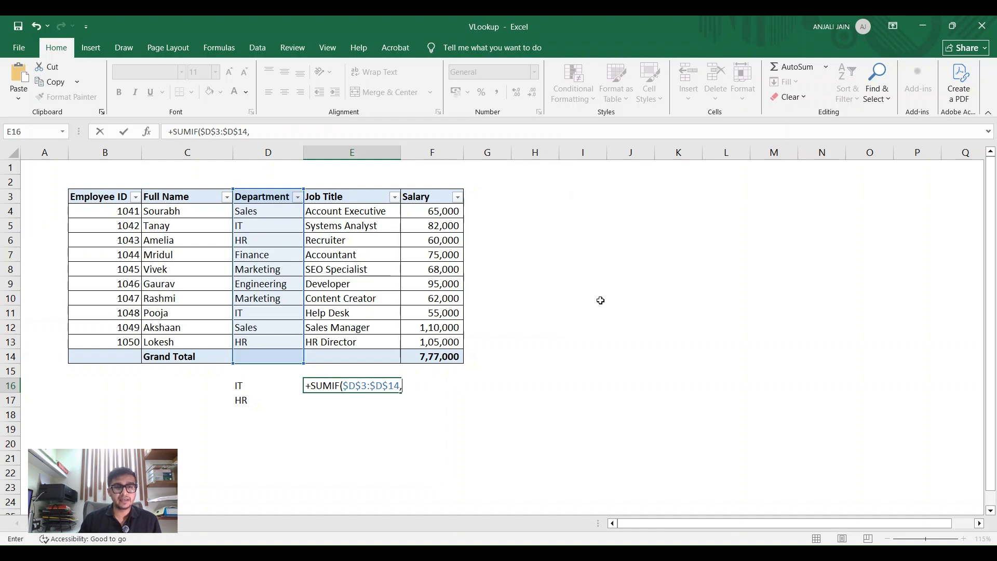
Step: Complete the SUMIF in E16 with D16 as the criterion and $F$3:$F$14 as the absolute sum range
{"action": "key", "text": "Left"}
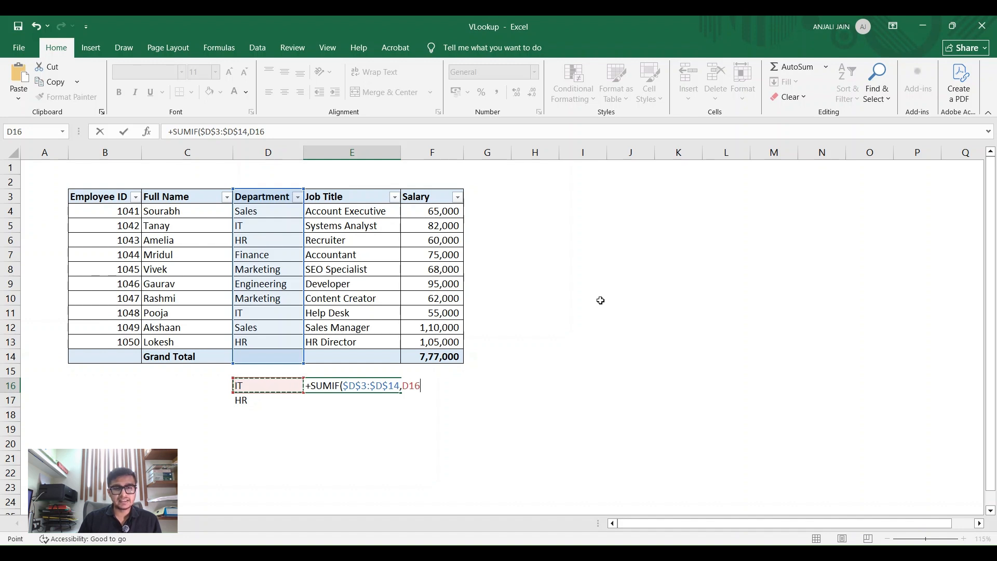
{"action": "type", "text": ","}
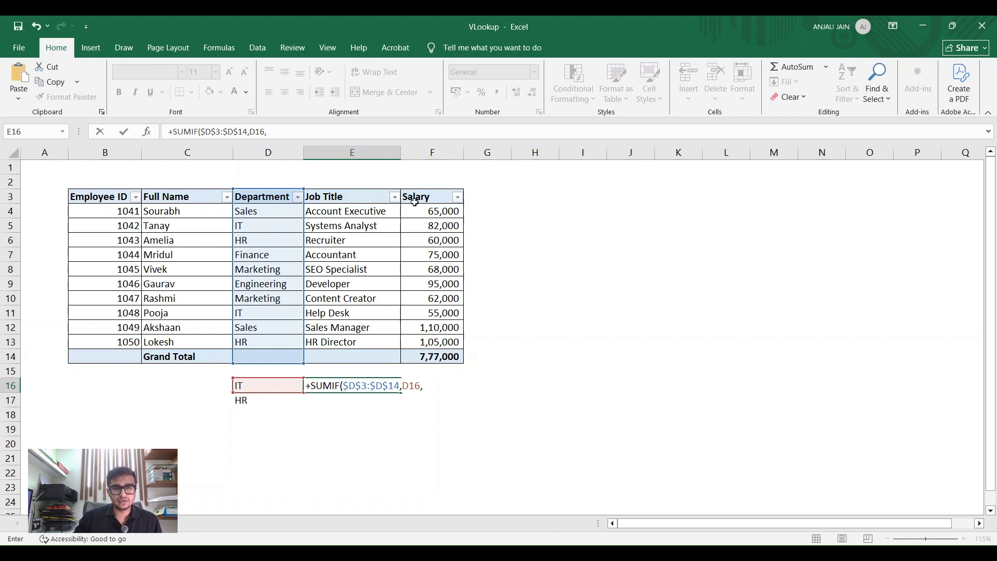
{"action": "left_click_drag", "start_coordinate": [422, 196], "coordinate": [437, 357]}
{"action": "key", "text": "F4"}
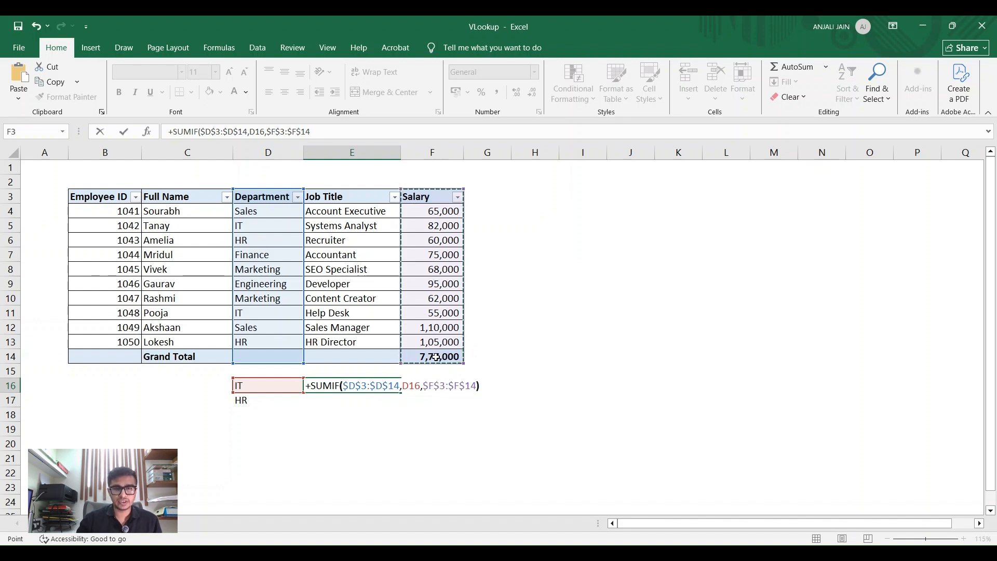
{"action": "key", "text": "Return"}
{"action": "key", "text": "Up"}
Step: Inspect the SUMIF formula in E16 and its referenced ranges without changing it
{"action": "key", "text": "F2"}
{"action": "key", "text": "Escape"}
{"action": "key", "text": "F2"}
{"action": "key", "text": "Escape"}
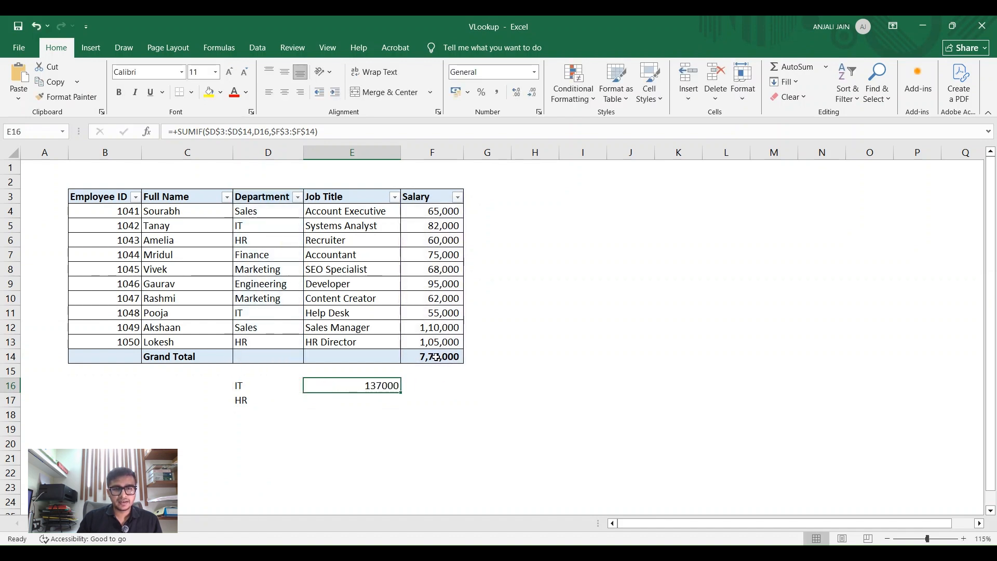
{"action": "key", "text": "F2"}
{"action": "key", "text": "Escape"}
{"action": "key", "text": "F2"}
{"action": "key", "text": "Escape"}
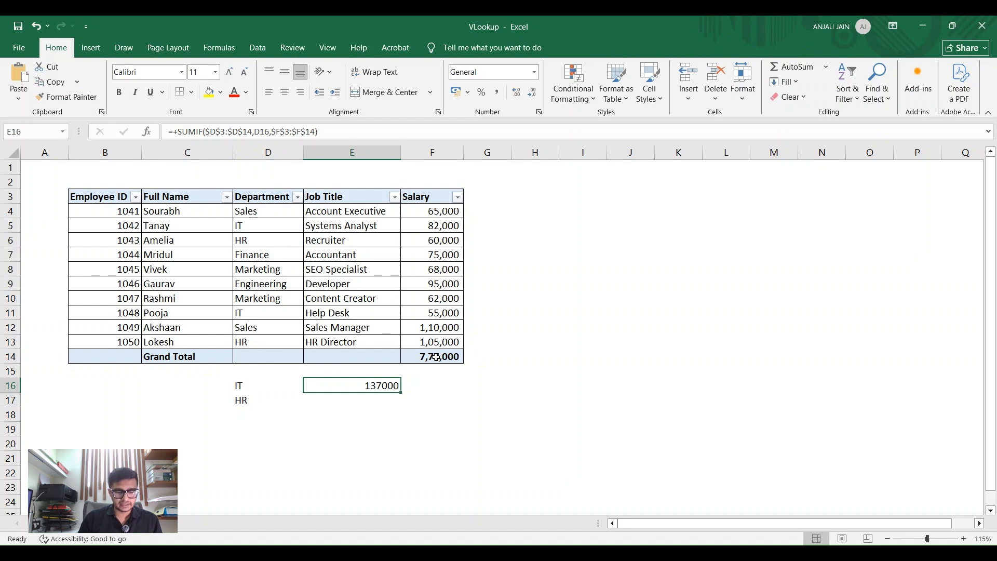
Step: Format the IT total in E16 in comma style with no decimal places
{"action": "key", "text": "alt+h"}
{"action": "key", "text": "k"}
{"action": "key", "text": "alt+h"}
{"action": "key", "text": "9"}
{"action": "key", "text": "alt+h"}
{"action": "key", "text": "9"}
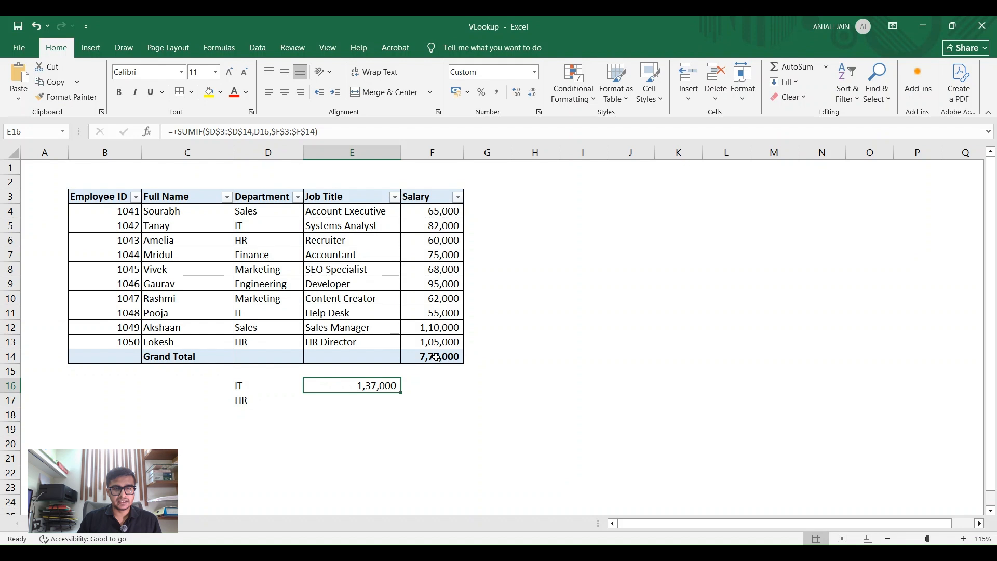
Step: Check the IT total in E16 against the combined IT salaries in F5 and F11
{"action": "key", "text": "Down"}
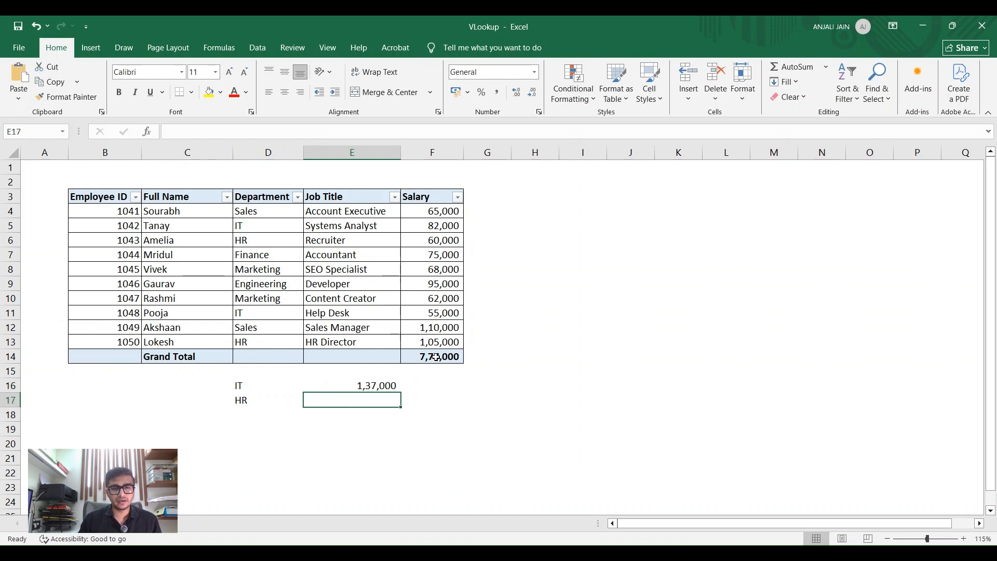
{"action": "key", "text": "Up"}
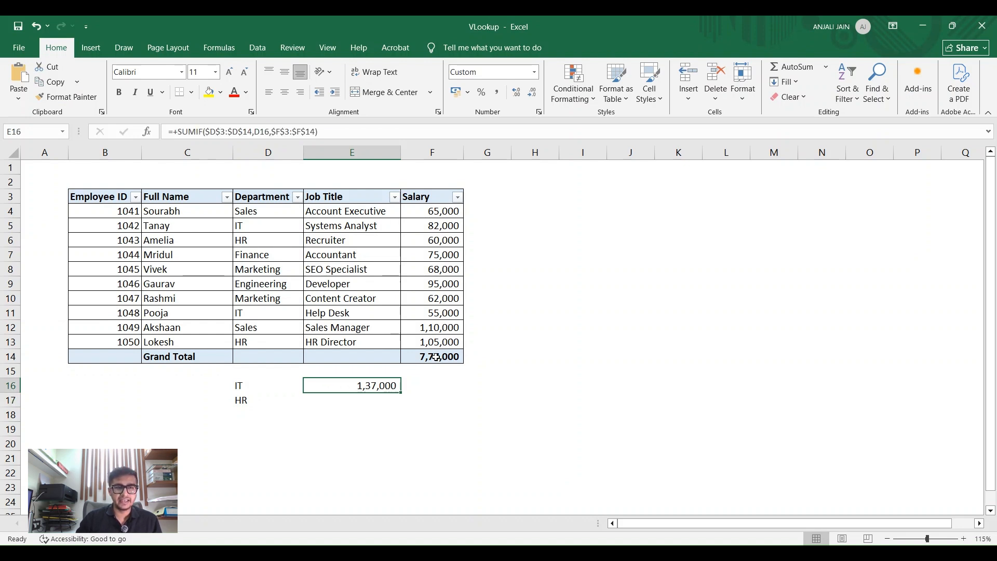
{"action": "left_click", "coordinate": [270, 223]}
{"action": "left_click", "coordinate": [153, 225]}
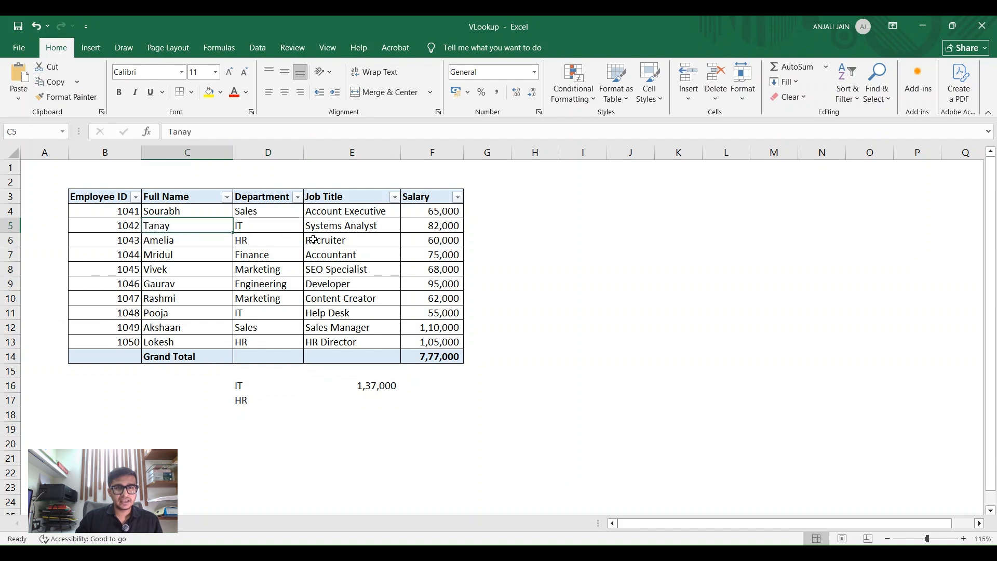
{"action": "left_click", "coordinate": [448, 225]}
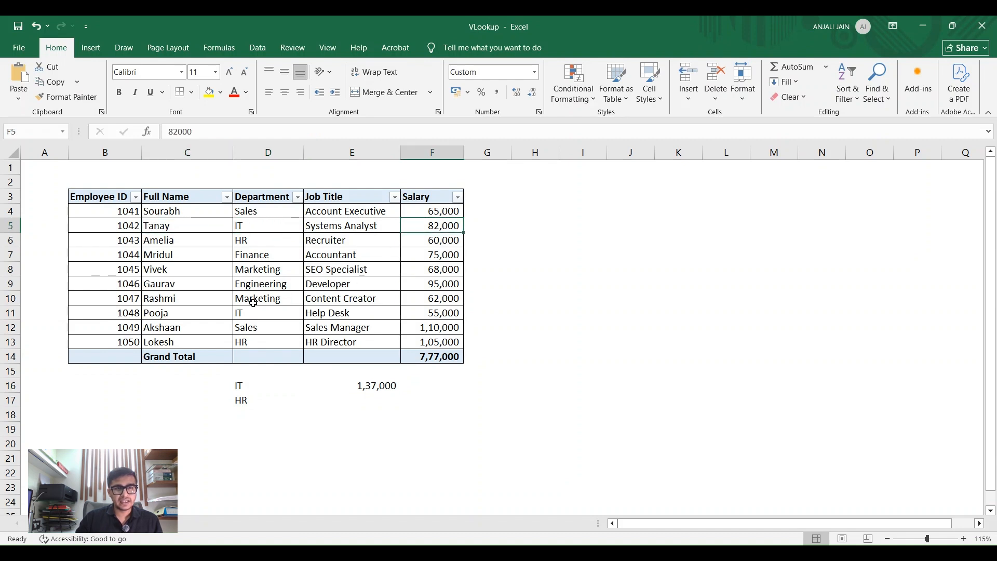
{"action": "left_click", "coordinate": [446, 313], "text": "ctrl"}
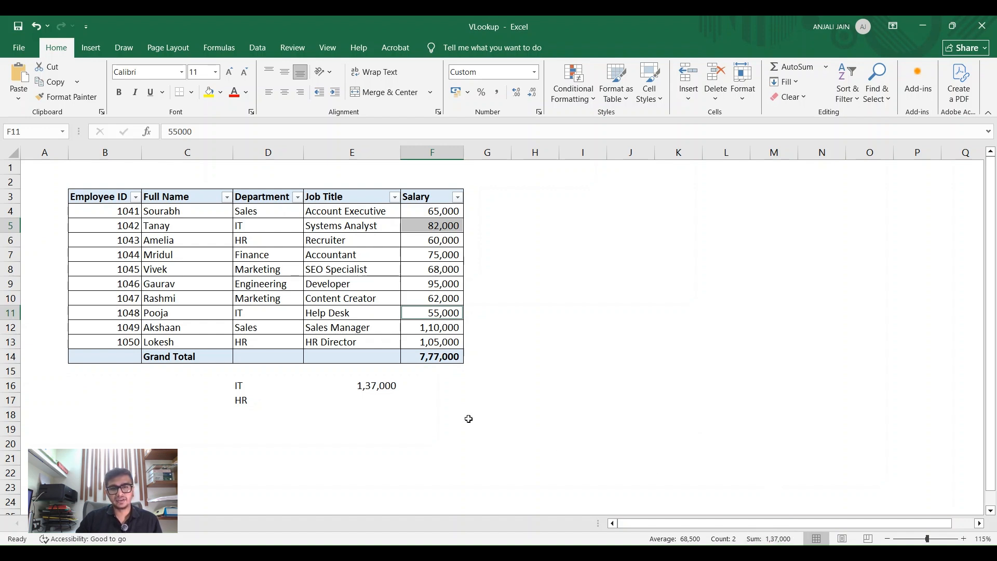
{"action": "left_click", "coordinate": [375, 387]}
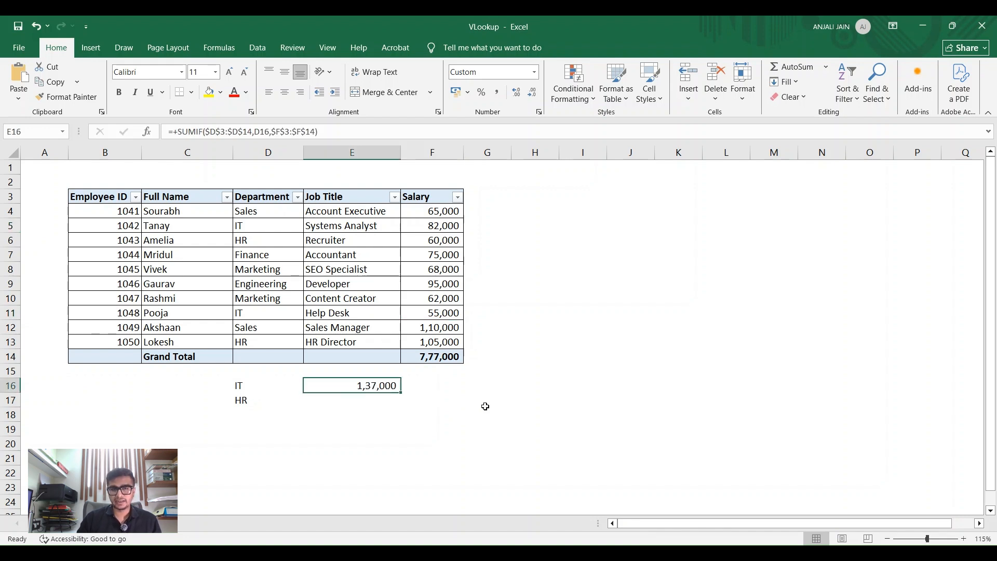
Step: Start a SUMIF formula in E17 with the Department column, $D$3:$D$14, as the absolute criteria range
{"action": "key", "text": "Down"}
{"action": "type", "text": "+"}
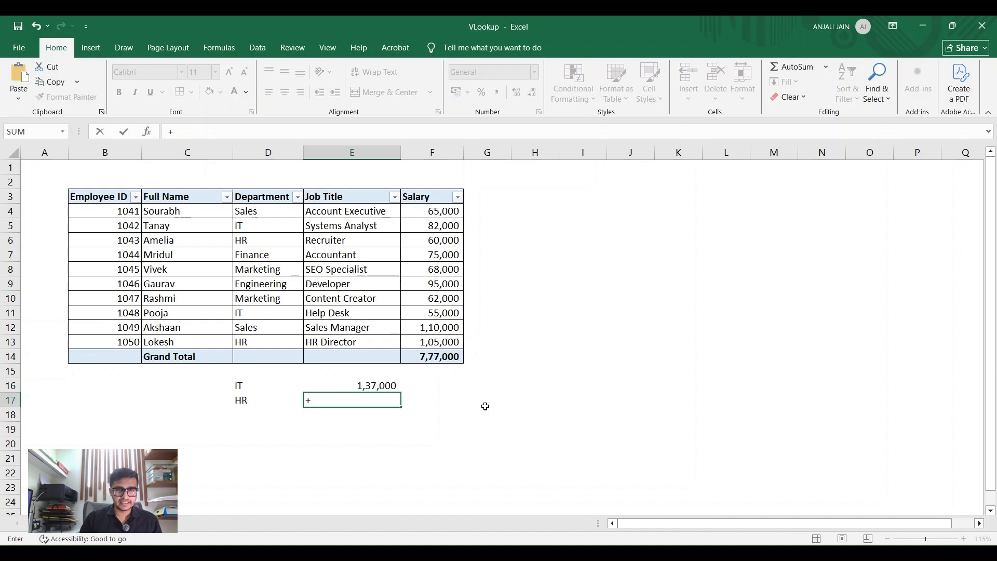
{"action": "type", "text": "sumif"}
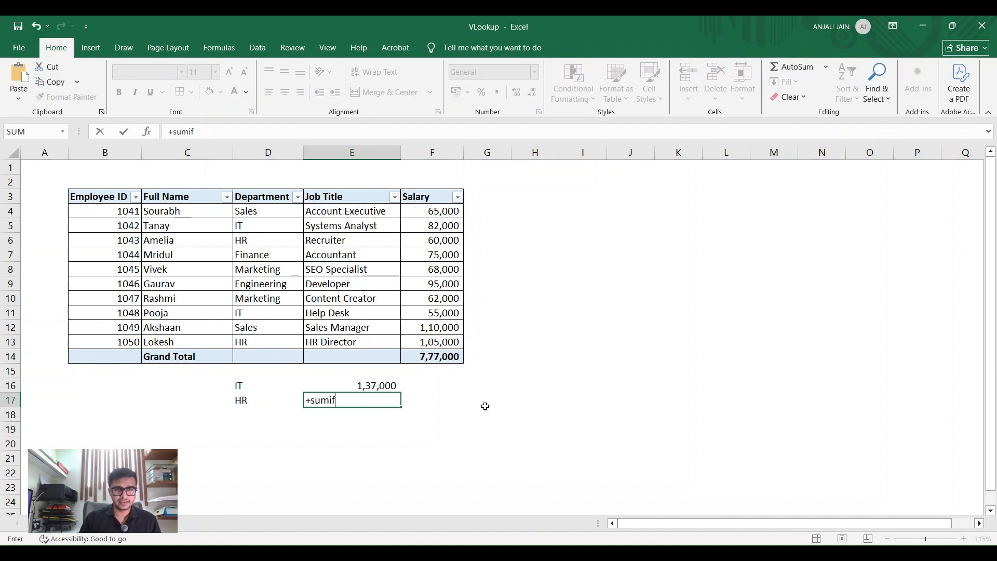
{"action": "key", "text": "Tab"}
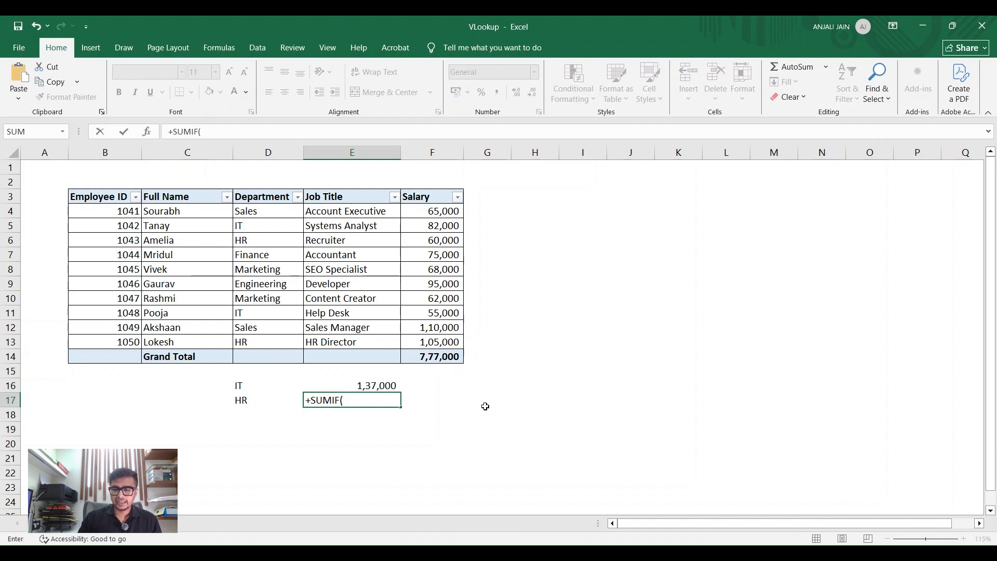
{"action": "left_click_drag", "start_coordinate": [275, 197], "coordinate": [270, 359]}
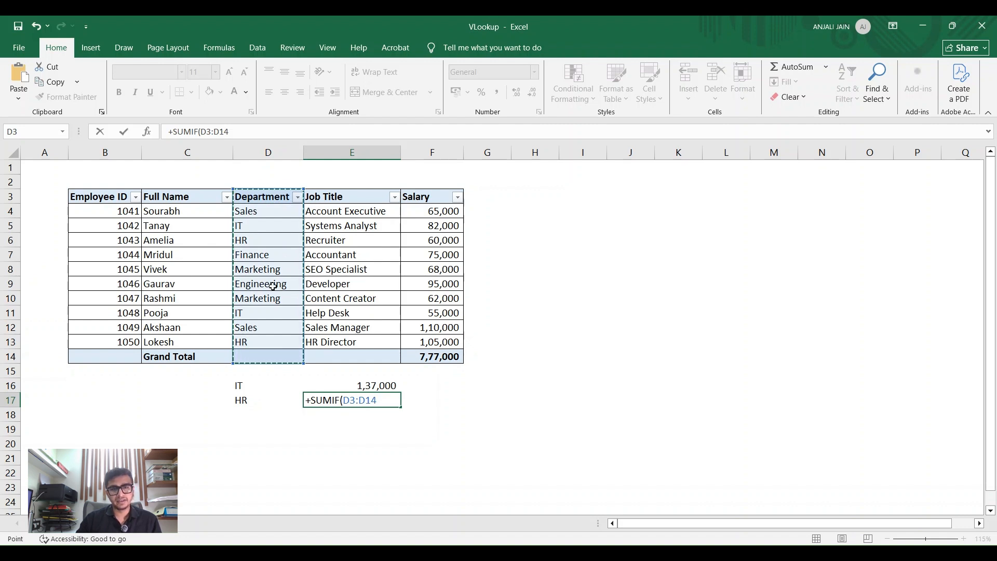
{"action": "key", "text": "F4"}
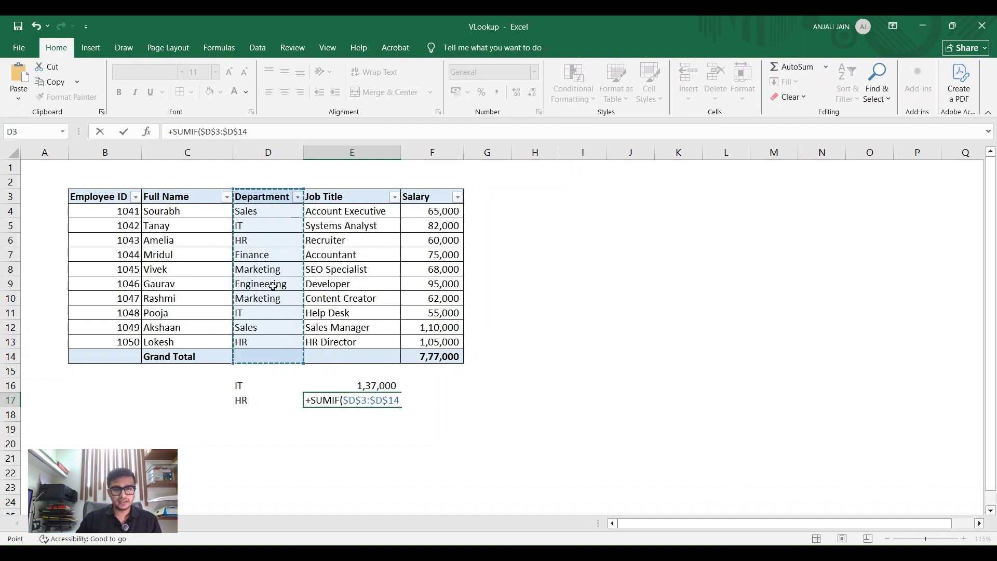
Step: Complete the SUMIF in E17 with D17 as the criterion and $F$3:$F$14 as the absolute sum range
{"action": "type", "text": ","}
{"action": "key", "text": "Left"}
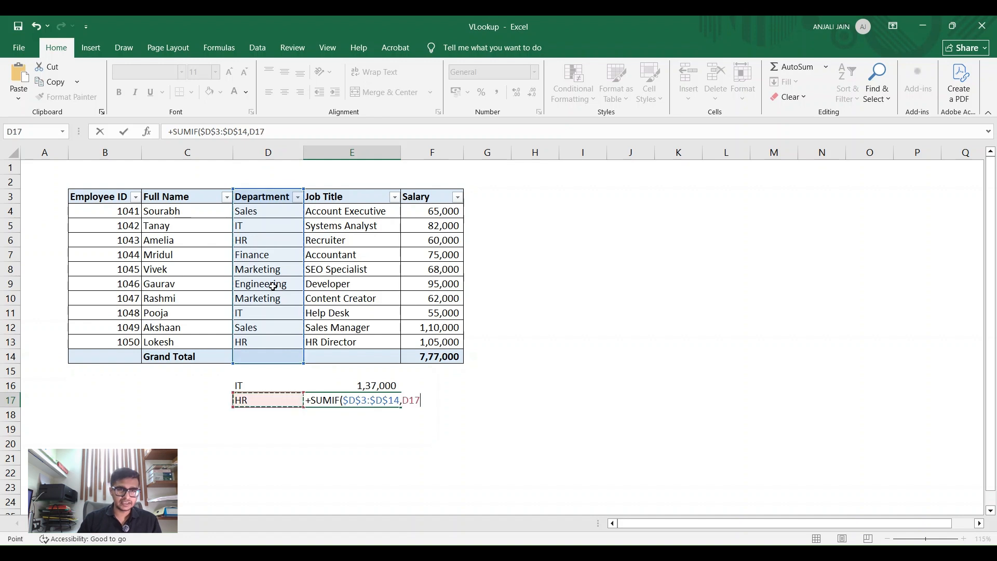
{"action": "type", "text": ","}
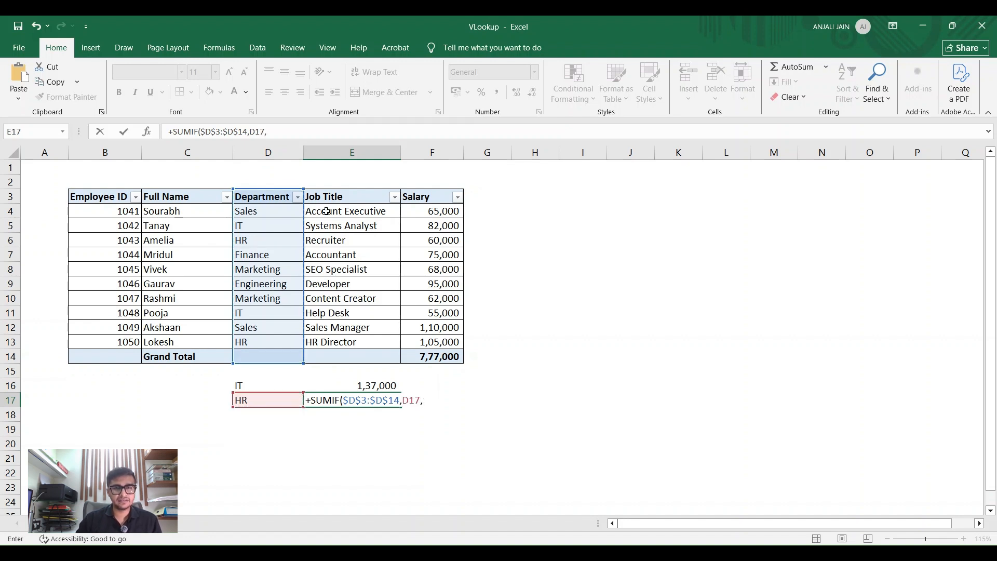
{"action": "left_click_drag", "start_coordinate": [427, 197], "coordinate": [438, 356]}
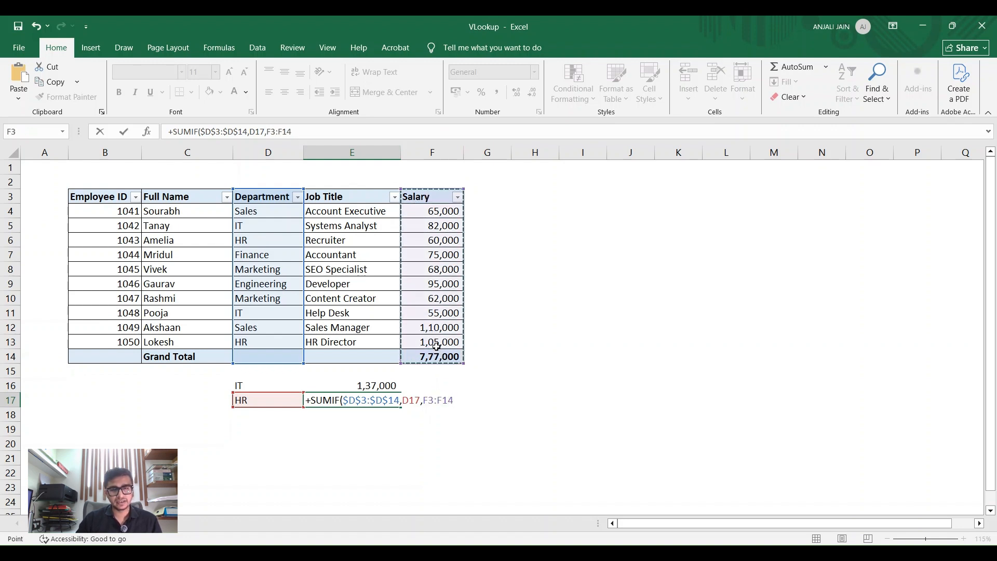
{"action": "key", "text": "F4"}
{"action": "key", "text": "Return"}
{"action": "key", "text": "Up"}
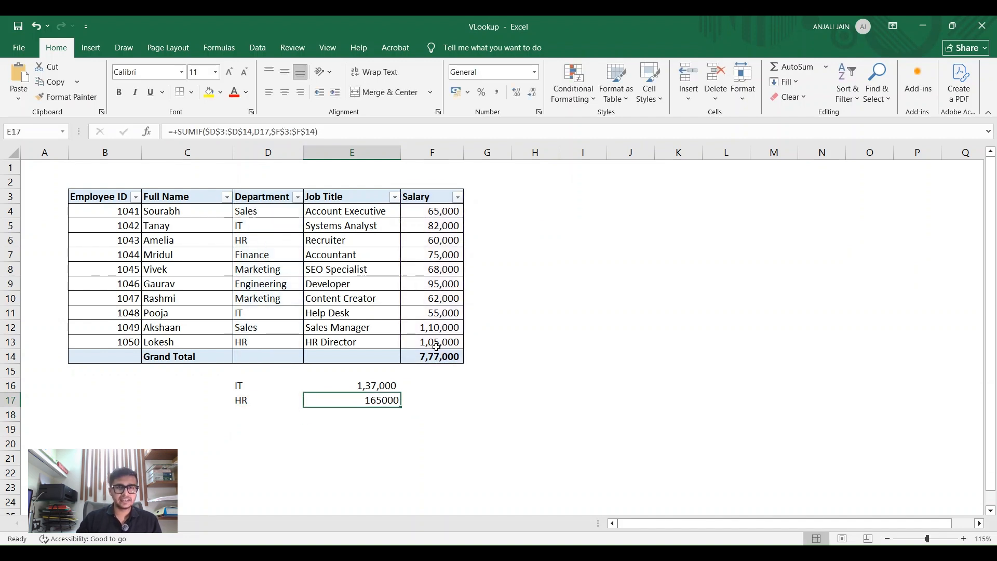
Step: Format the HR total in E17 in comma style with no decimal places
{"action": "left_click", "coordinate": [499, 92]}
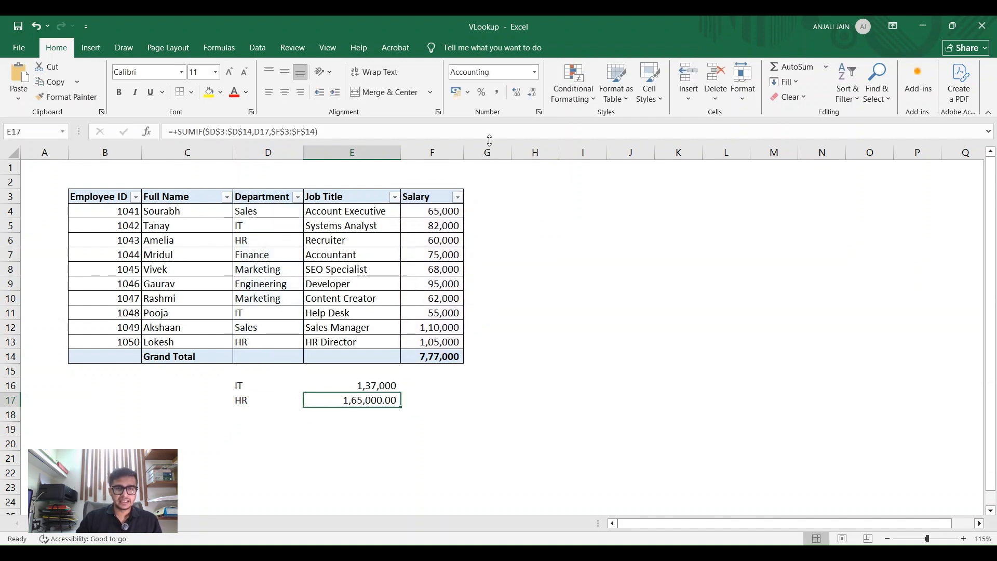
{"action": "left_click", "coordinate": [534, 93]}
{"action": "left_click", "coordinate": [535, 97]}
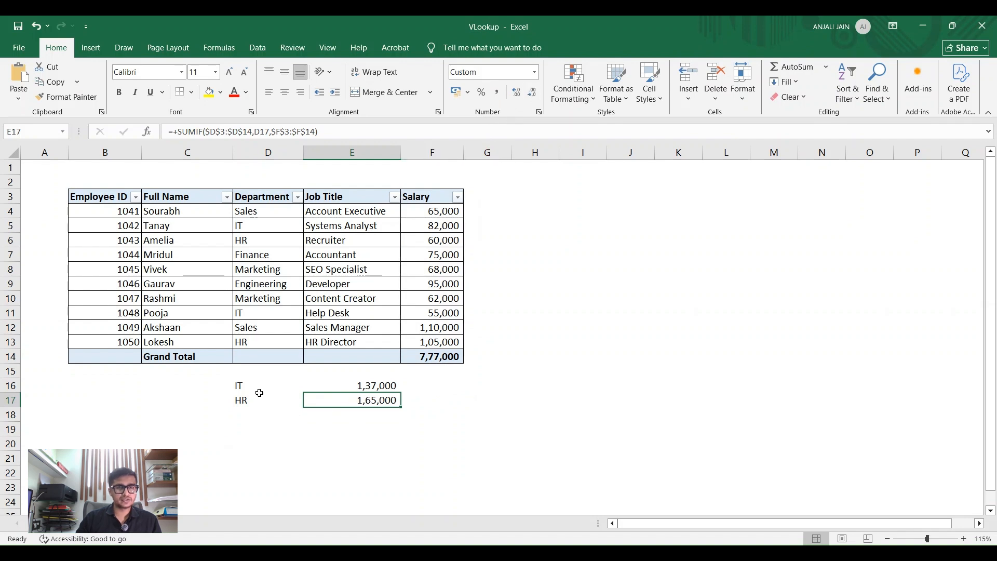
Step: Check the HR total against the combined HR salaries in F13 and F6, and review the summary in D16:E17
{"action": "left_click", "coordinate": [278, 341]}
{"action": "left_click", "coordinate": [157, 341]}
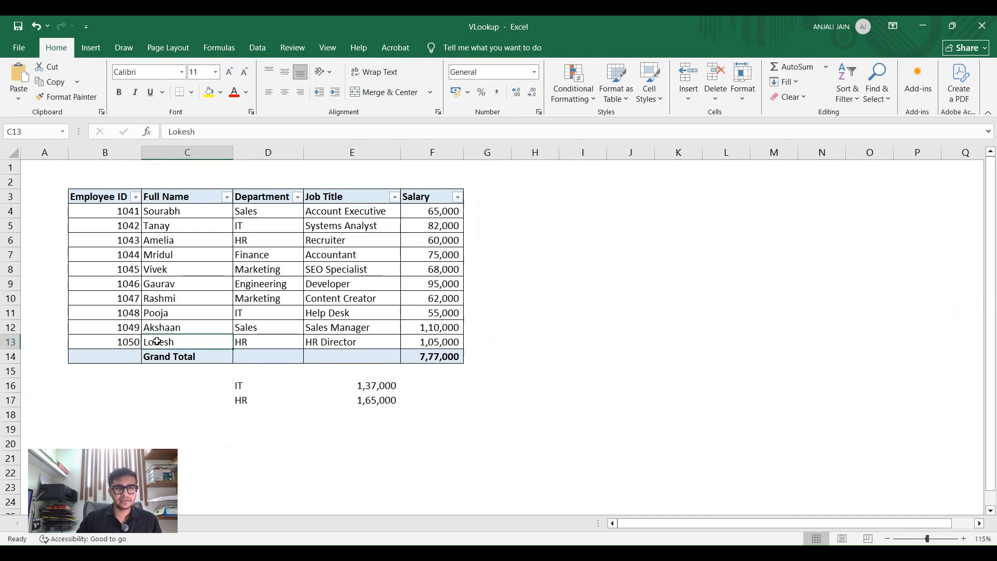
{"action": "left_click", "coordinate": [421, 341]}
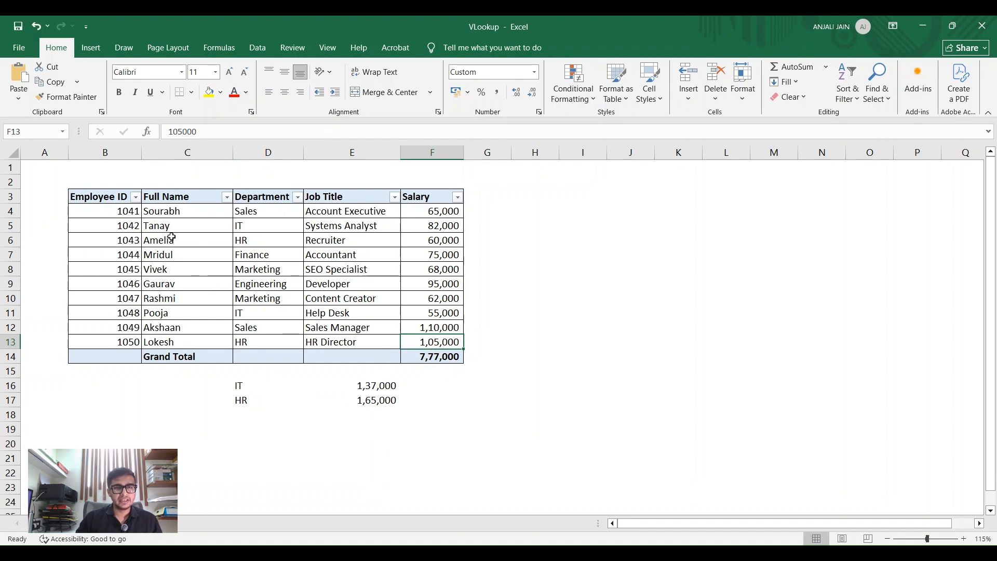
{"action": "left_click", "coordinate": [442, 240], "text": "ctrl"}
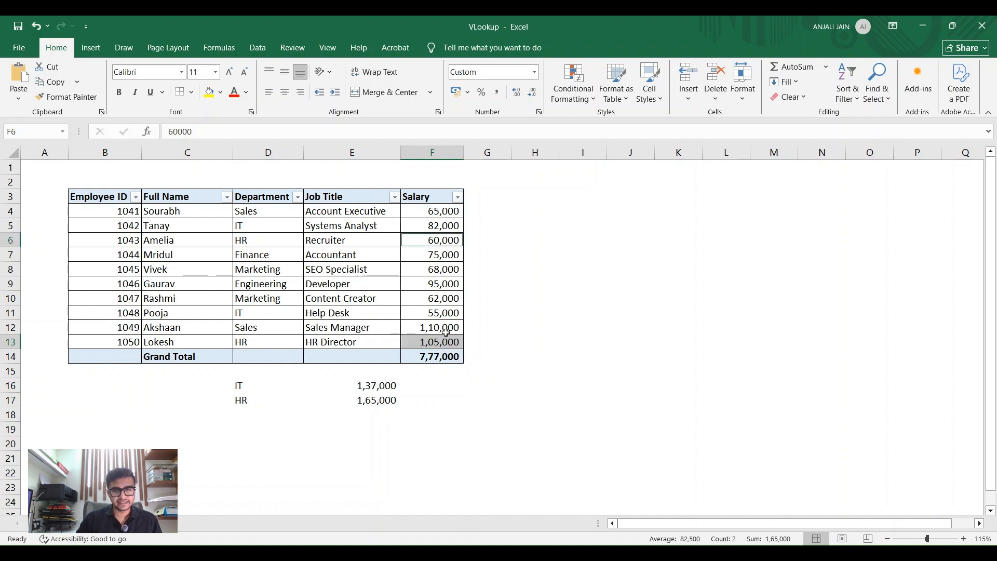
{"action": "left_click_drag", "start_coordinate": [236, 401], "coordinate": [360, 380]}
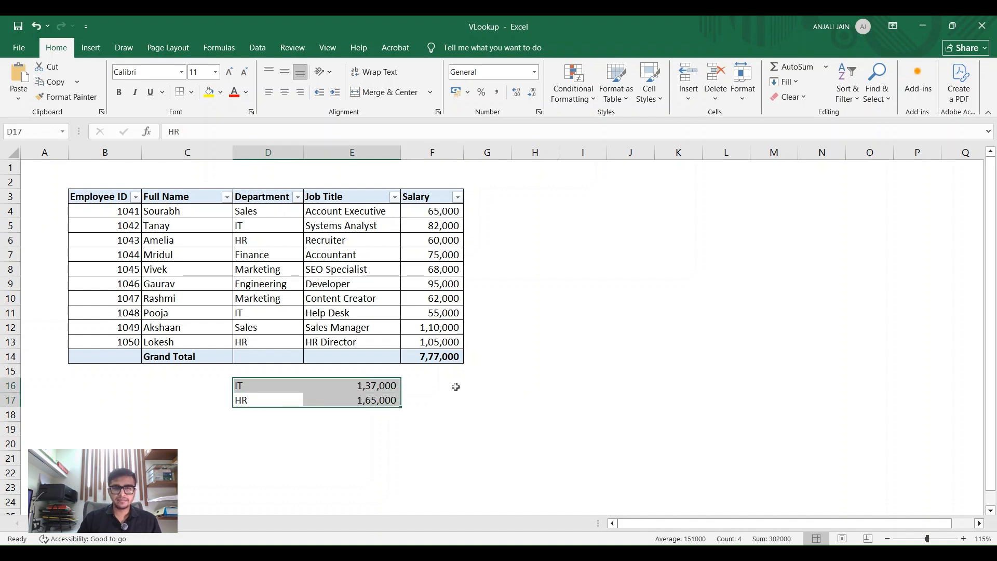
Step: Add the headings Sumif in E15 and Countif in F15 above the department summary
{"action": "key", "text": "Right"}
{"action": "key", "text": "Up"}
{"action": "key", "text": "Up"}
{"action": "key", "text": "Down"}
{"action": "key", "text": "Down"}
{"action": "key", "text": "Down"}
{"action": "key", "text": "Up"}
{"action": "key", "text": "Up"}
{"action": "key", "text": "Up"}
{"action": "type", "text": "Sumif"}
{"action": "key", "text": "Right"}
{"action": "type", "text": "Countif"}
{"action": "key", "text": "Return"}
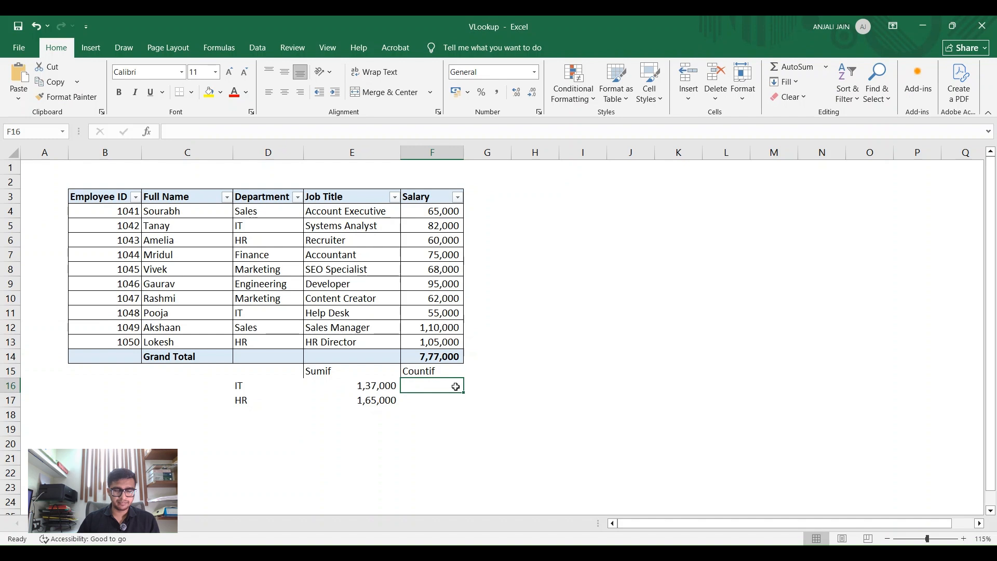
Step: Count the IT employees in F16 with a COUNTIF over the absolute range $D$3:$D$14, using D16 as the criterion
{"action": "type", "text": "+c"}
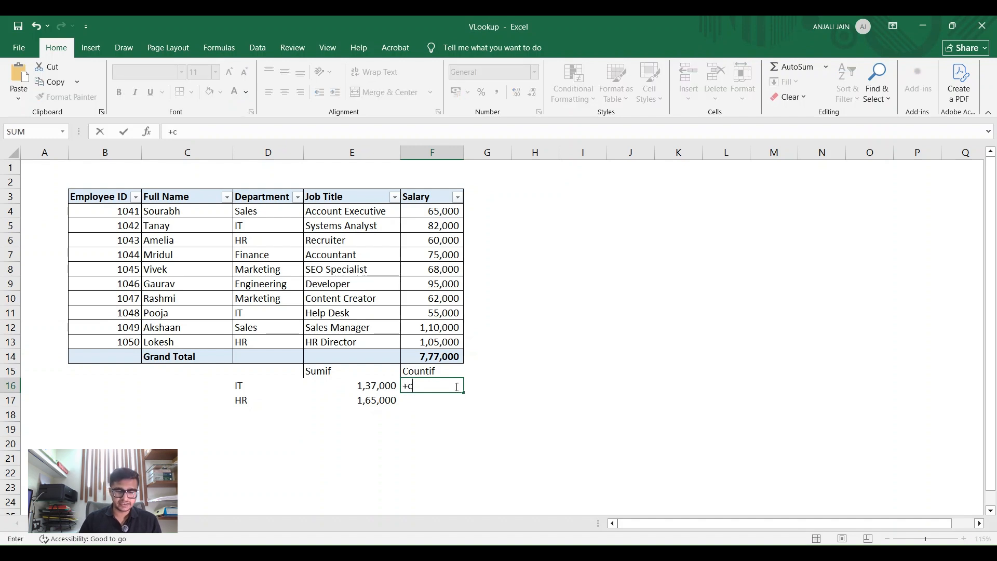
{"action": "type", "text": "ountif"}
{"action": "key", "text": "Tab"}
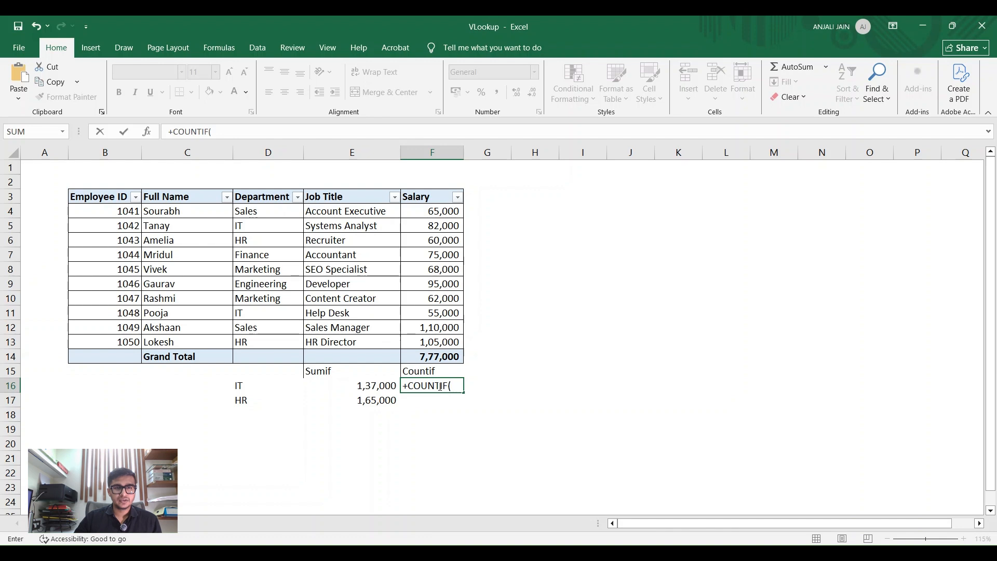
{"action": "left_click_drag", "start_coordinate": [262, 197], "coordinate": [261, 356]}
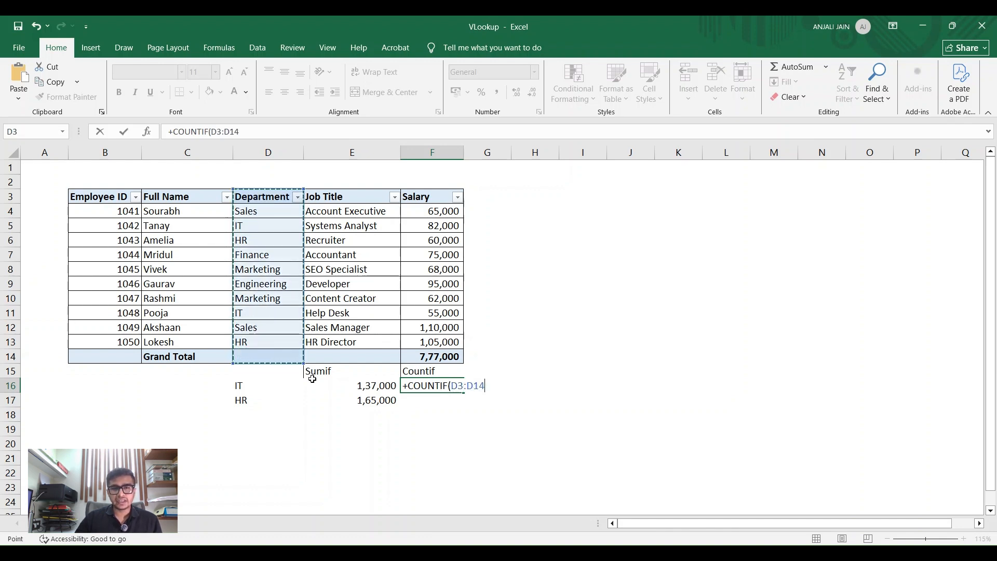
{"action": "key", "text": "F4"}
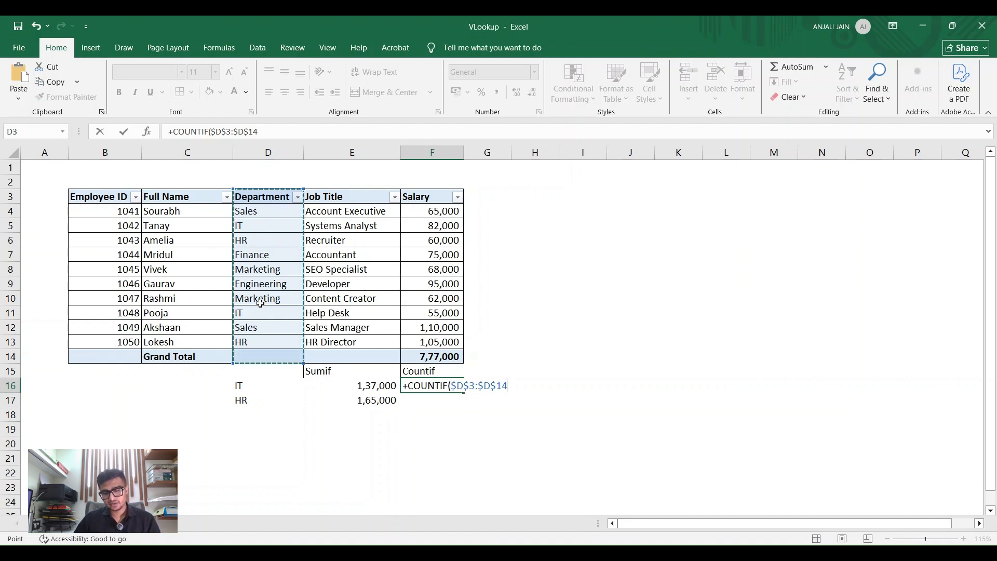
{"action": "type", "text": ","}
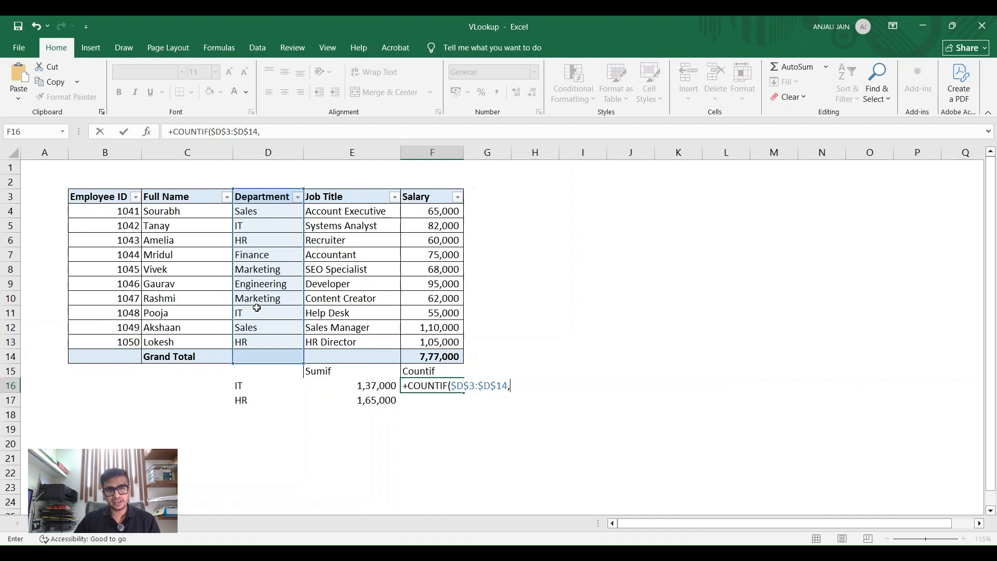
{"action": "left_click", "coordinate": [246, 384]}
{"action": "key", "text": "Return"}
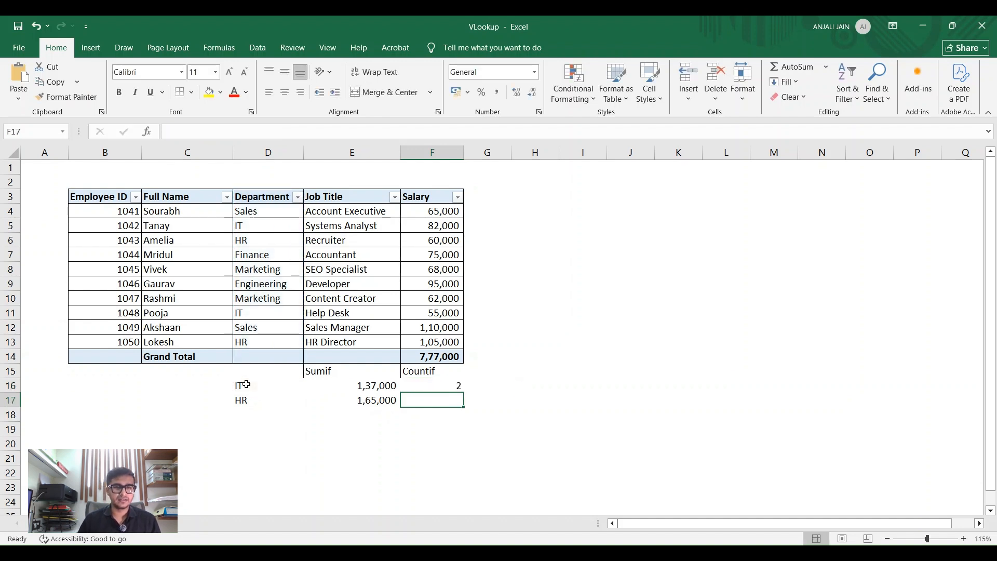
Step: Review the COUNTIF formula in F16 and check it against the IT entries in D11 and D5
{"action": "key", "text": "Up"}
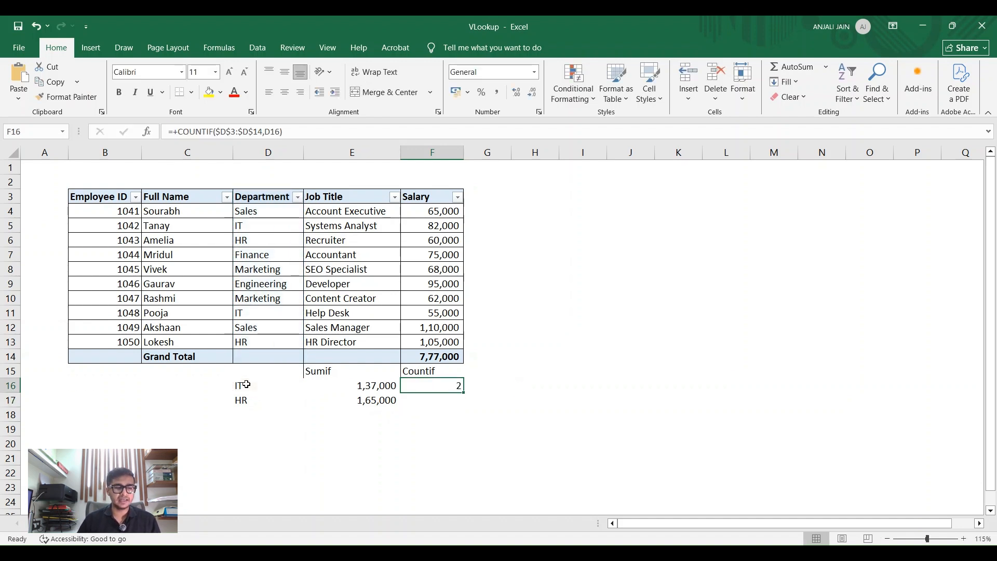
{"action": "key", "text": "F2"}
{"action": "key", "text": "Escape"}
{"action": "left_click", "coordinate": [269, 308]}
{"action": "left_click", "coordinate": [254, 224], "text": "ctrl"}
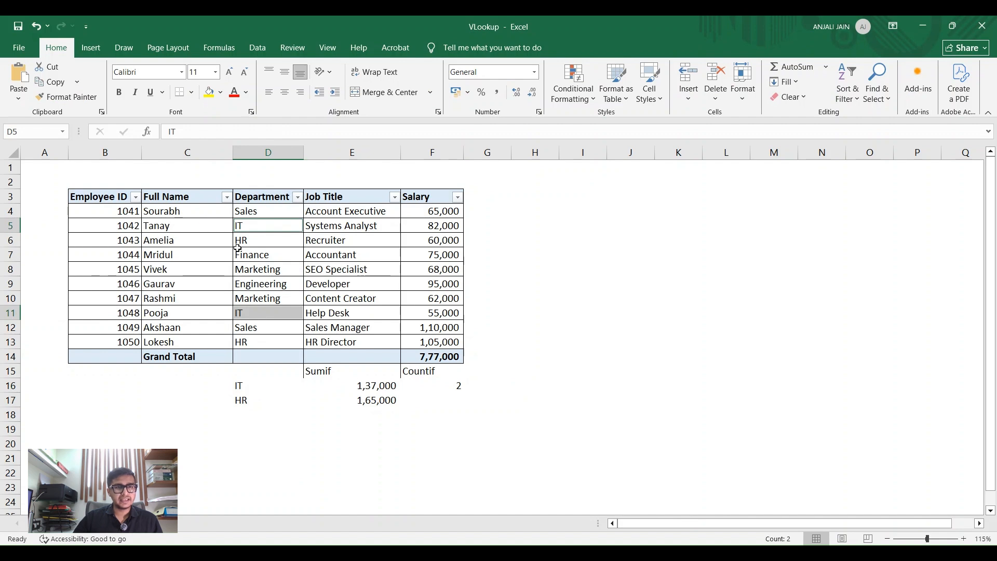
{"action": "left_click", "coordinate": [447, 388]}
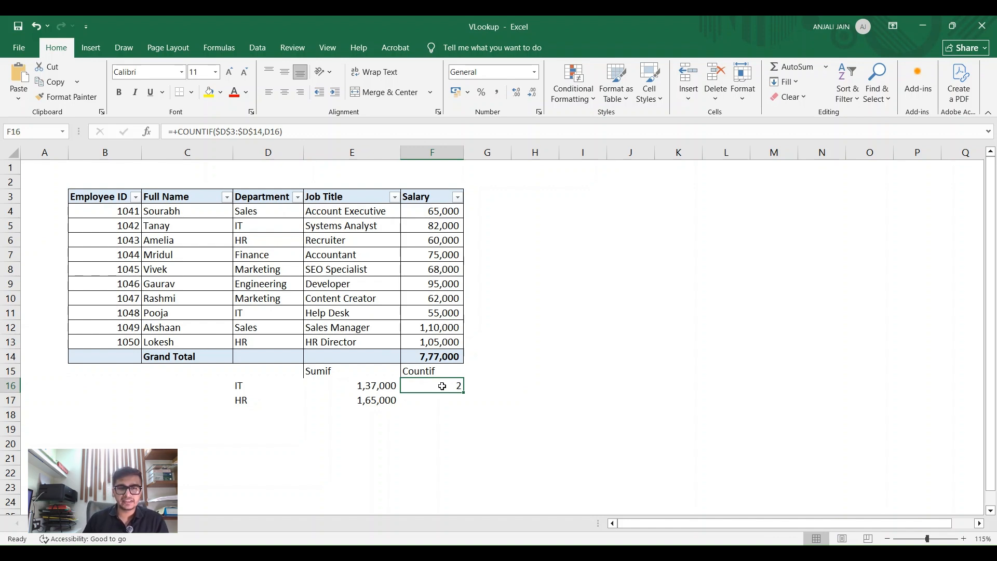
Step: Look over the HR summary row and locate the HR entries in D13 and D6 of the Department column
{"action": "key", "text": "Down"}
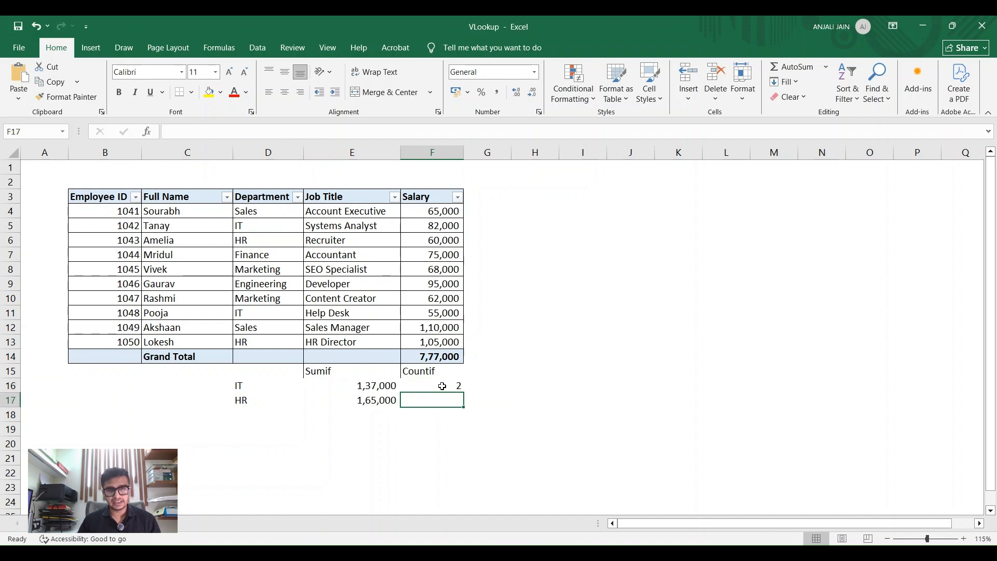
{"action": "key", "text": "Left"}
{"action": "key", "text": "Left"}
{"action": "key", "text": "Right"}
{"action": "key", "text": "Right"}
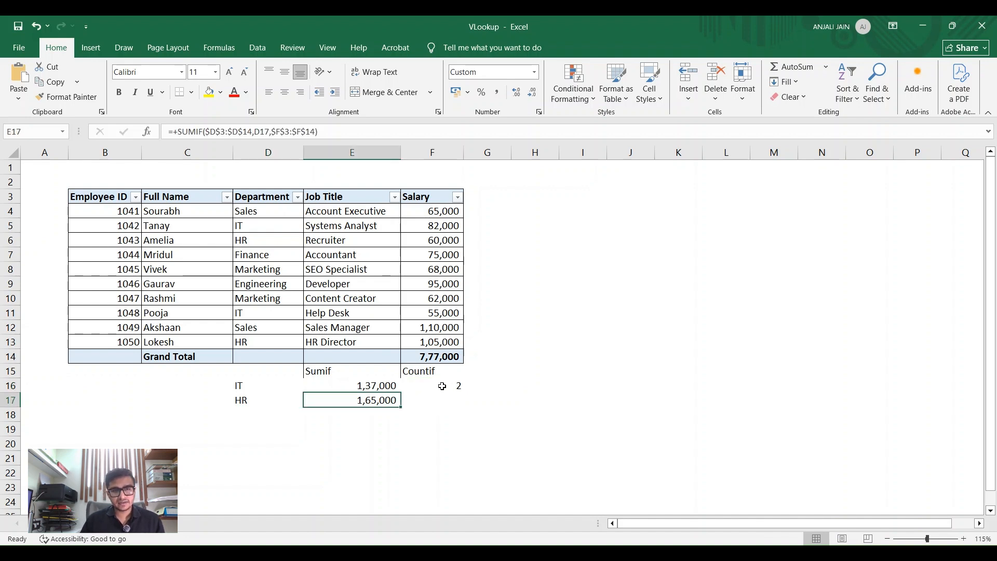
{"action": "left_click", "coordinate": [269, 342]}
{"action": "left_click", "coordinate": [264, 240], "text": "ctrl"}
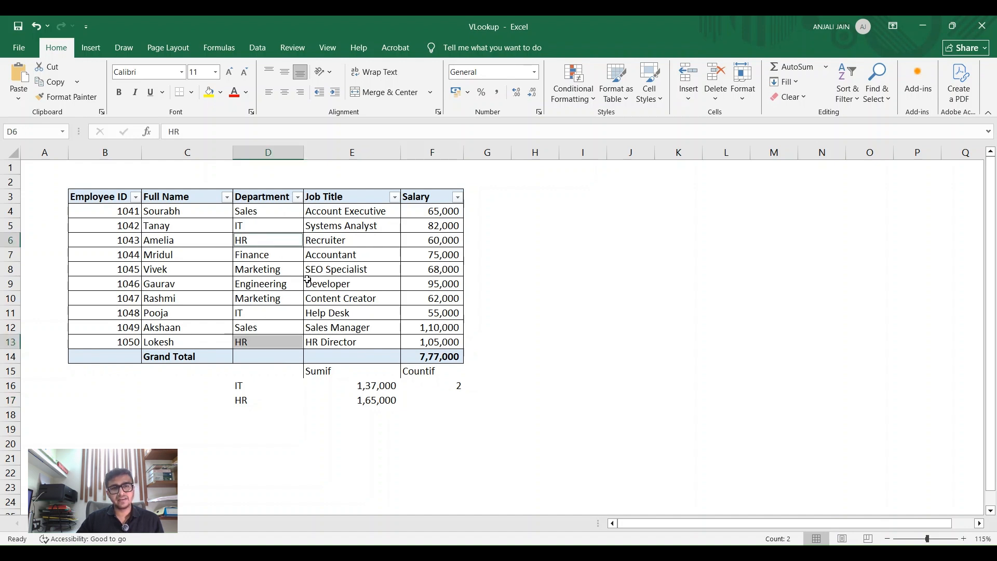
Step: Start a COUNTIF formula in F17 for the number of HR employees
{"action": "left_click", "coordinate": [443, 401]}
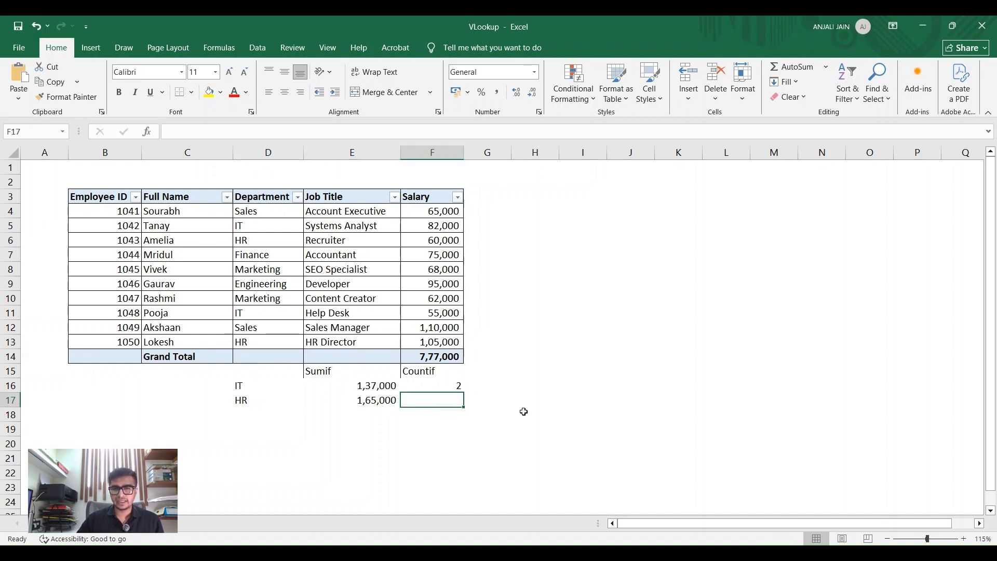
{"action": "type", "text": "+co"}
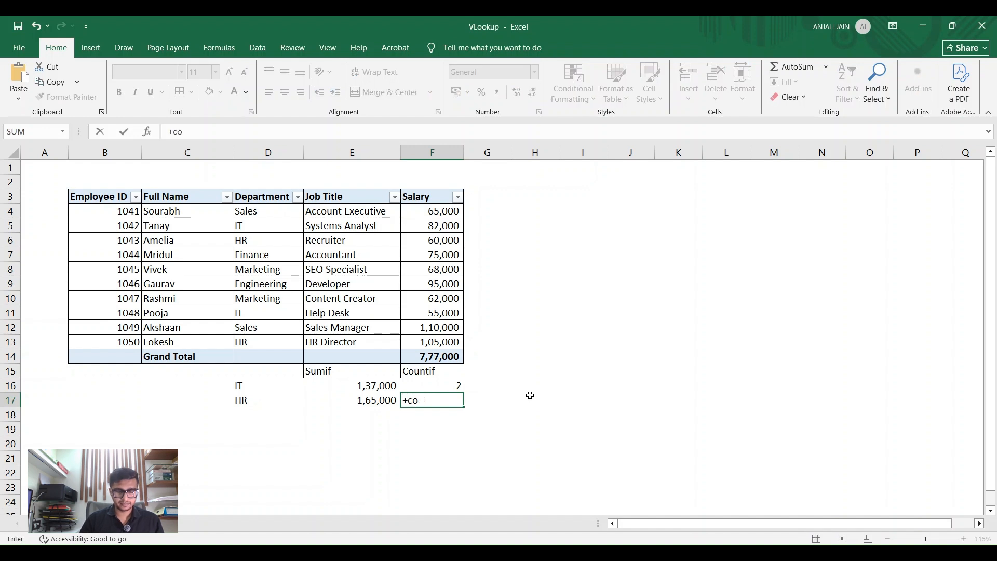
{"action": "type", "text": "unitf"}
{"action": "key", "text": "BackSpace"}
{"action": "key", "text": "BackSpace"}
{"action": "key", "text": "BackSpace"}
{"action": "type", "text": "tif"}
{"action": "key", "text": "Tab"}
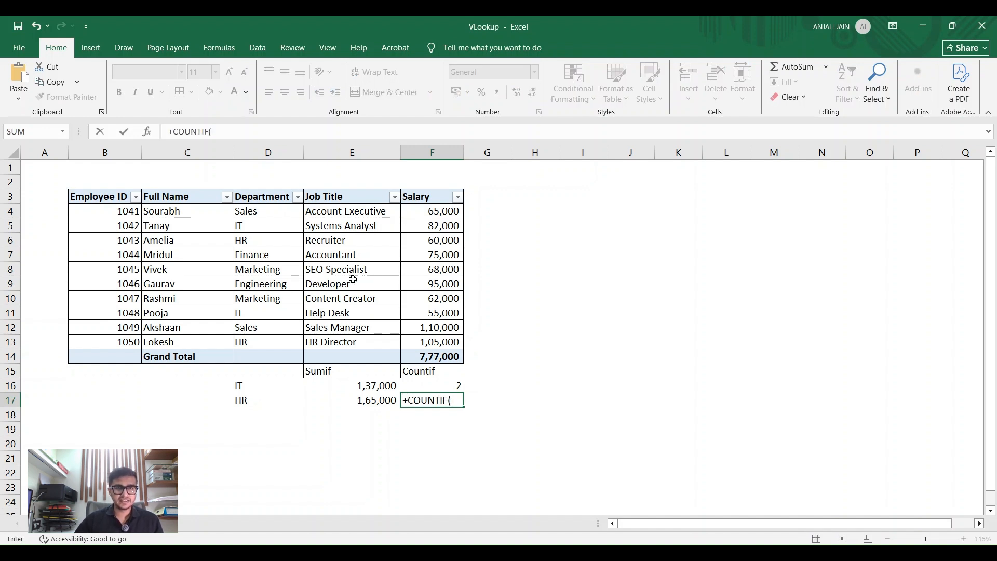
Step: Complete the COUNTIF in F17 with the absolute range $D$3:$D$14 and D17 as the criterion
{"action": "left_click_drag", "start_coordinate": [254, 195], "coordinate": [270, 353]}
{"action": "key", "text": "F4"}
{"action": "type", "text": ","}
{"action": "key", "text": "Left"}
{"action": "key", "text": "Left"}
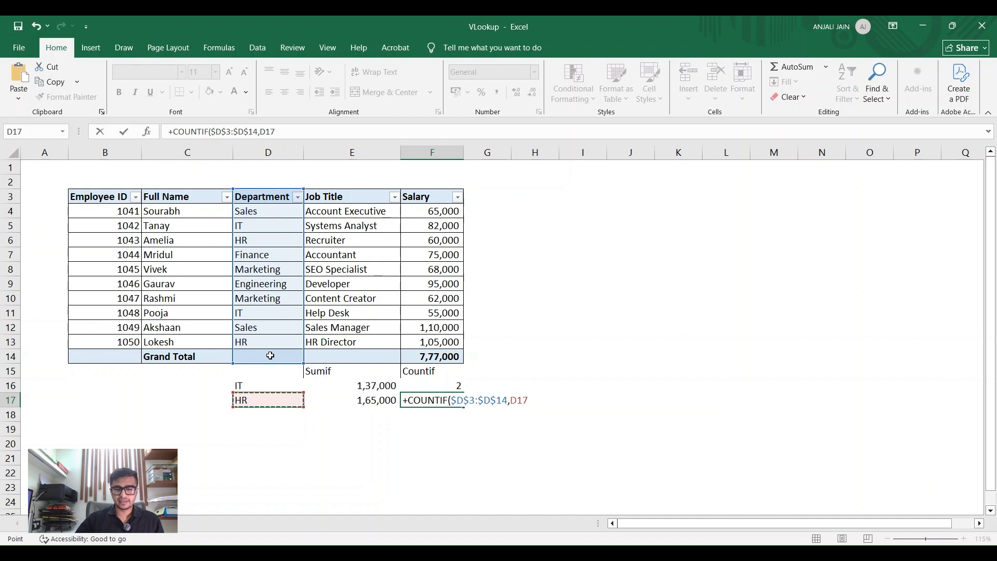
{"action": "type", "text": ")"}
{"action": "key", "text": "Return"}
Step: Review the COUNTIF formula in F17 and the employee table from B3 to F14
{"action": "key", "text": "Up"}
{"action": "key", "text": "F2"}
{"action": "key", "text": "Escape"}
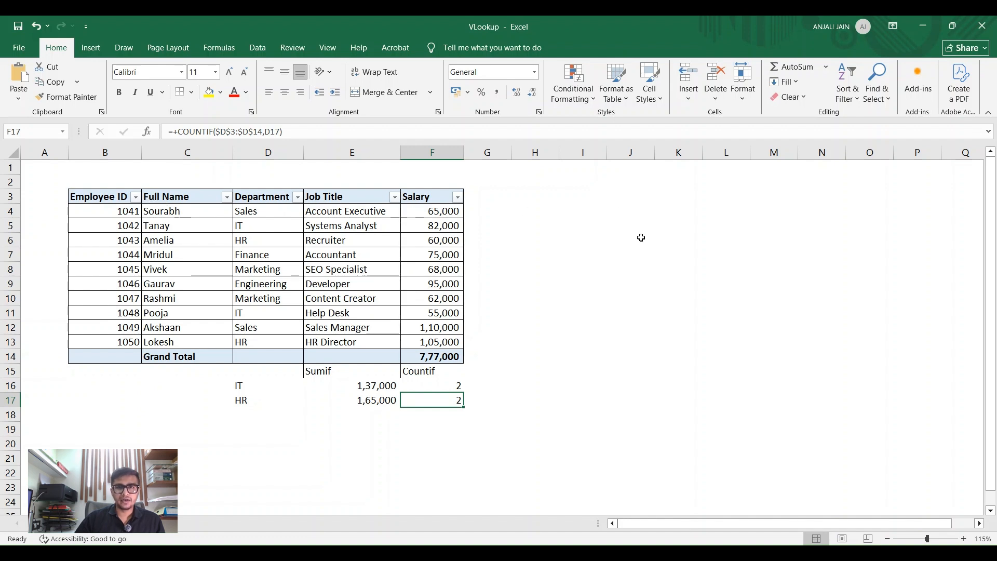
{"action": "left_click", "coordinate": [600, 255]}
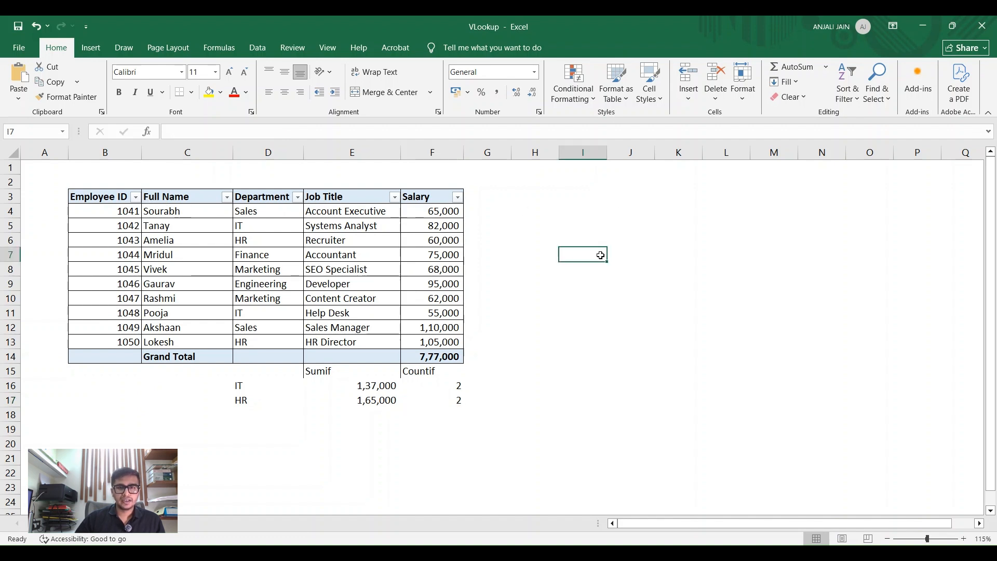
{"action": "left_click_drag", "start_coordinate": [428, 197], "coordinate": [133, 355]}
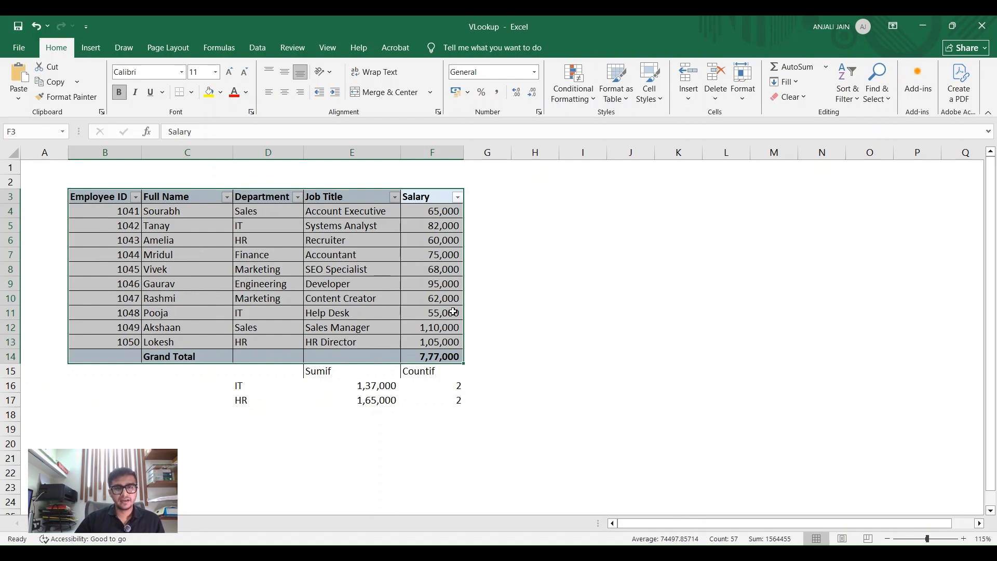
{"action": "left_click", "coordinate": [430, 197]}
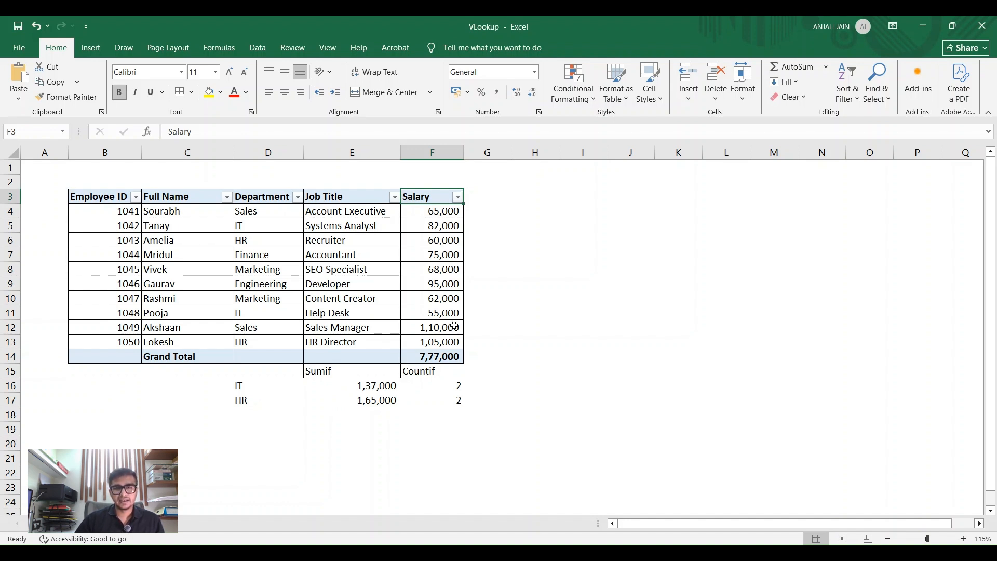
Step: Apply a Greater Than conditional formatting rule to F3:F14, giving values above 75,000 a green fill with dark green text
{"action": "left_click_drag", "start_coordinate": [433, 196], "coordinate": [444, 356]}
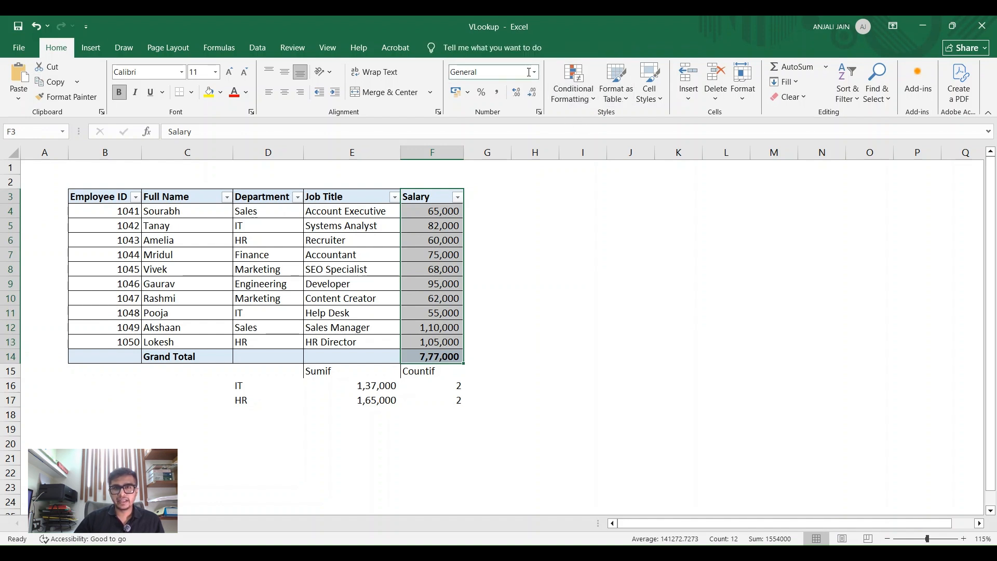
{"action": "left_click", "coordinate": [585, 103]}
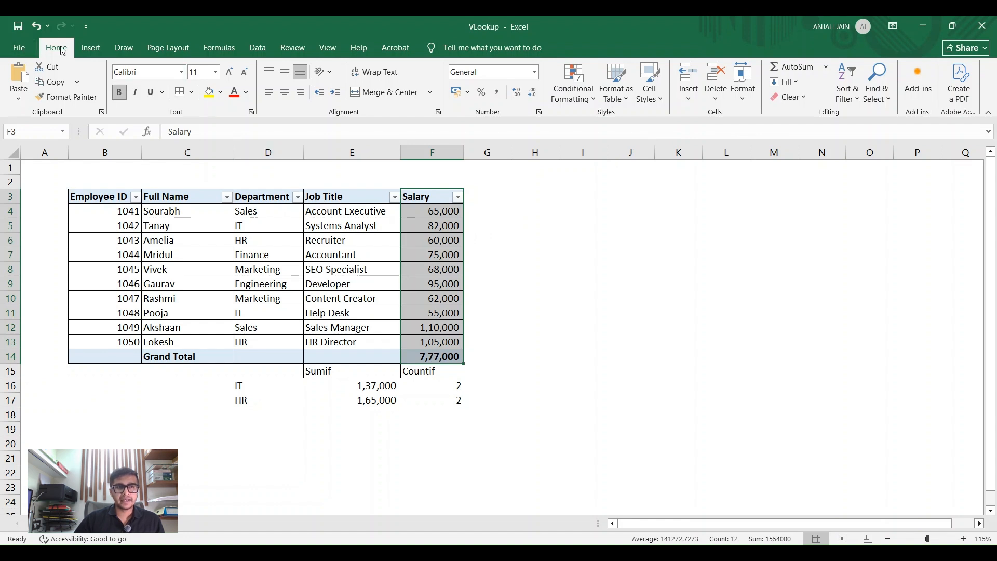
{"action": "left_click", "coordinate": [575, 99]}
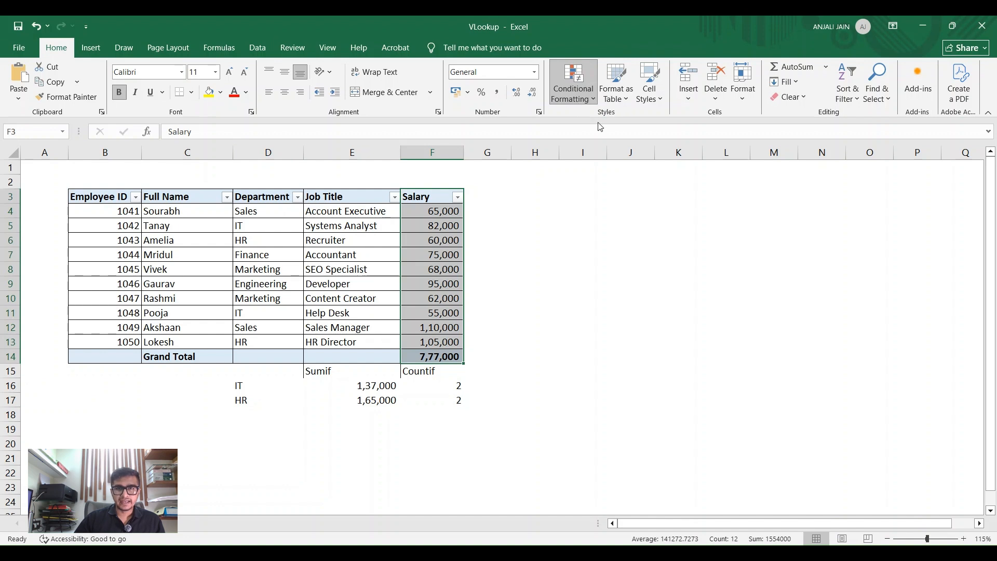
{"action": "left_click", "coordinate": [741, 124]}
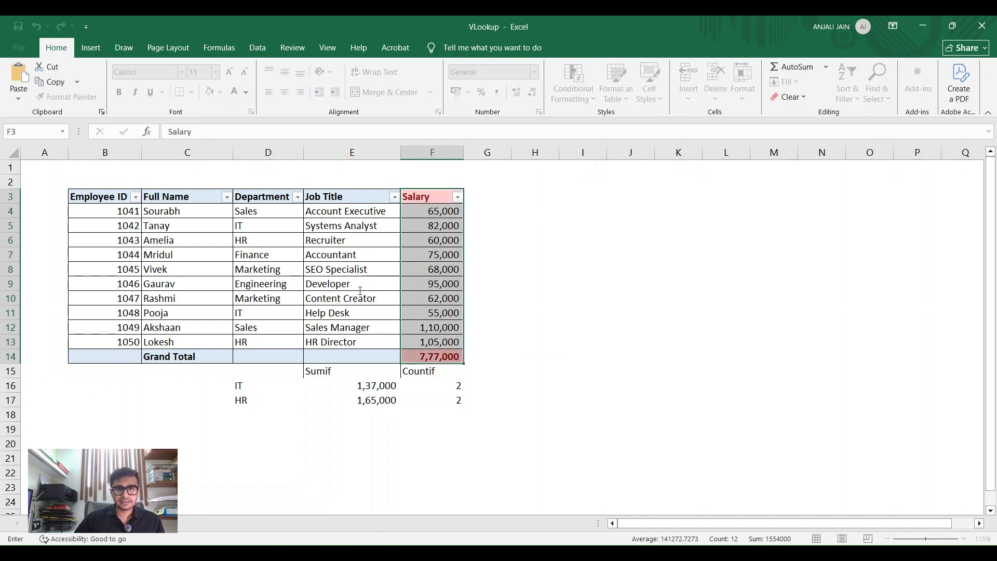
{"action": "type", "text": "75,000"}
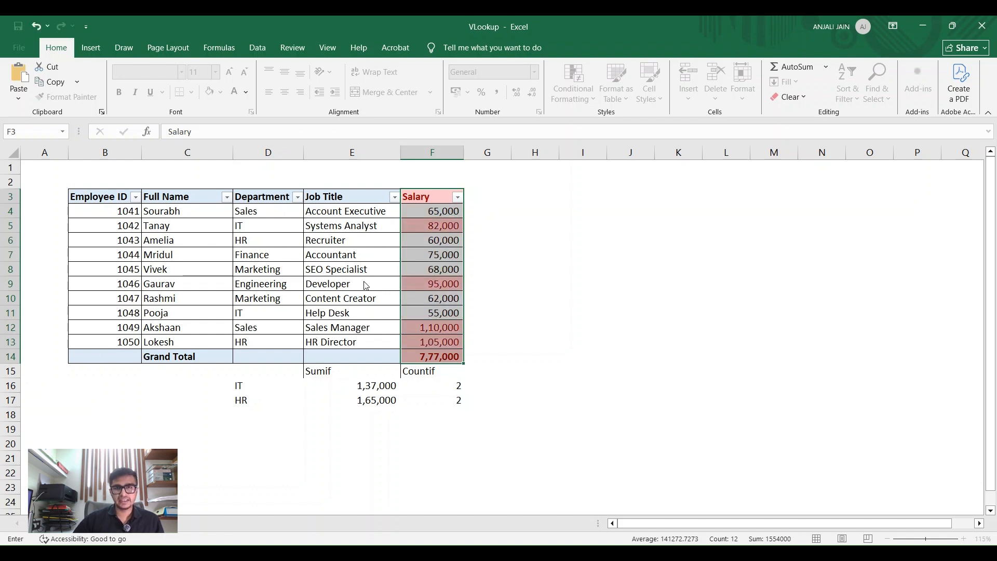
{"action": "key", "text": "Return"}
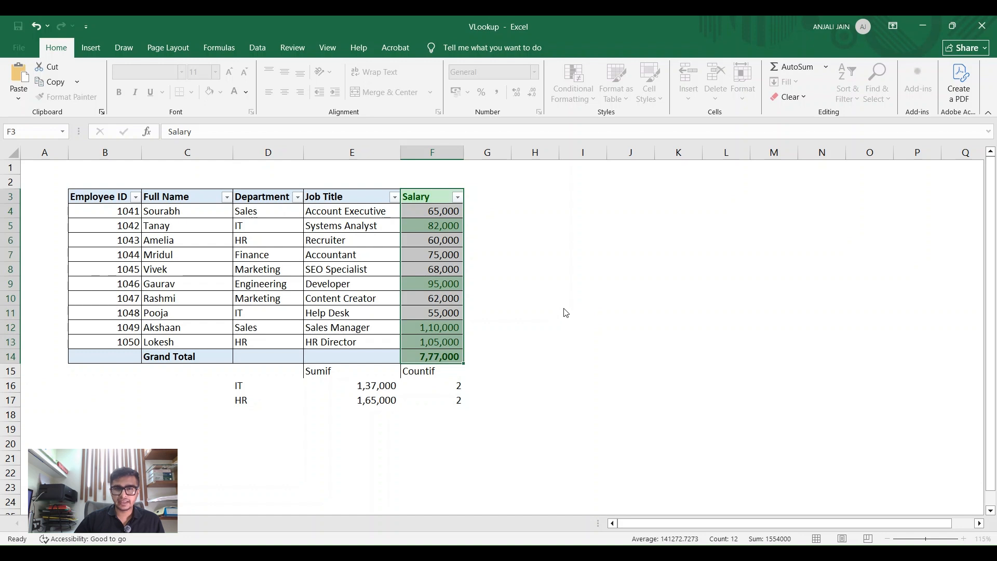
{"action": "left_click", "coordinate": [565, 312]}
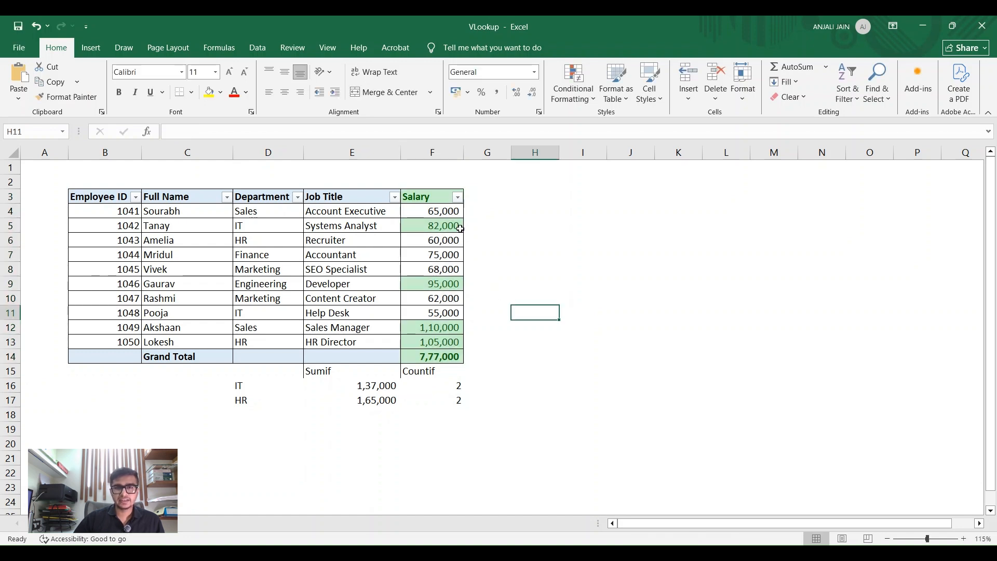
Step: Check the cells highlighted green in the Salary column: F9, F5, F12, F13 and F14
{"action": "left_click", "coordinate": [440, 289]}
{"action": "left_click", "coordinate": [434, 225], "text": "ctrl"}
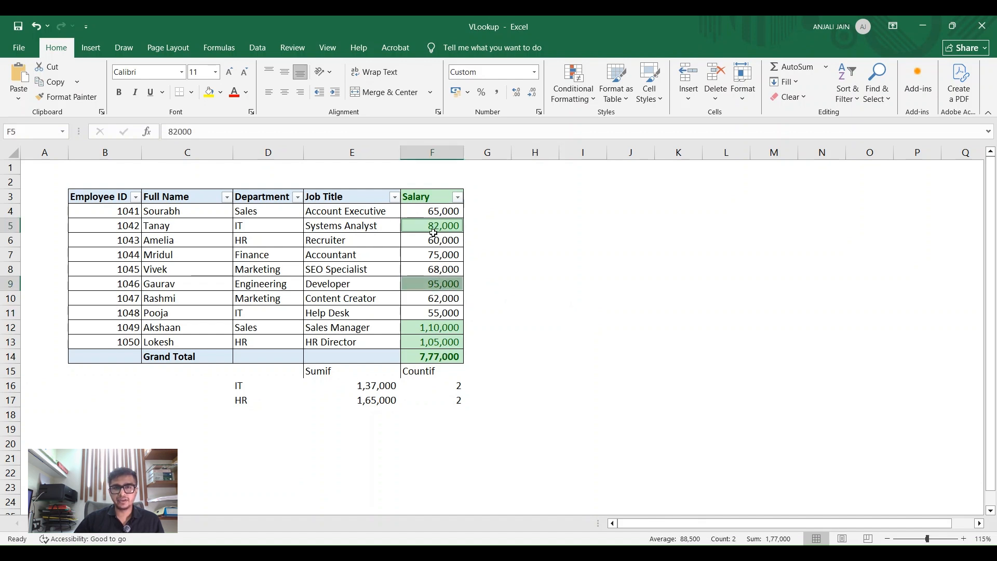
{"action": "left_click", "coordinate": [438, 332], "text": "ctrl"}
{"action": "left_click", "coordinate": [437, 342], "text": "ctrl"}
{"action": "left_click", "coordinate": [449, 360], "text": "ctrl"}
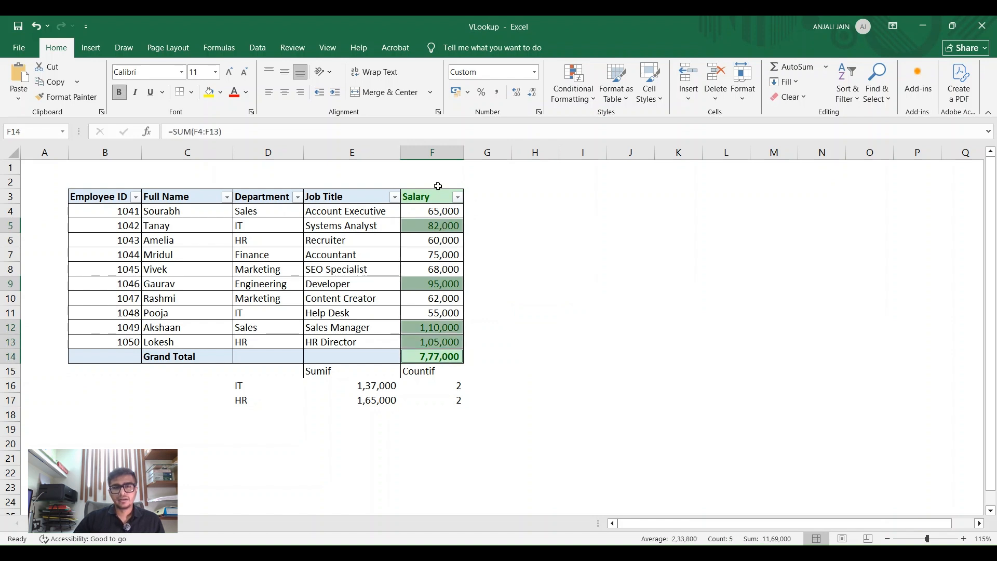
Step: Apply a Less Than conditional formatting rule to F3:F14, giving values below 60000 a yellow fill with dark yellow text
{"action": "left_click_drag", "start_coordinate": [436, 197], "coordinate": [434, 357]}
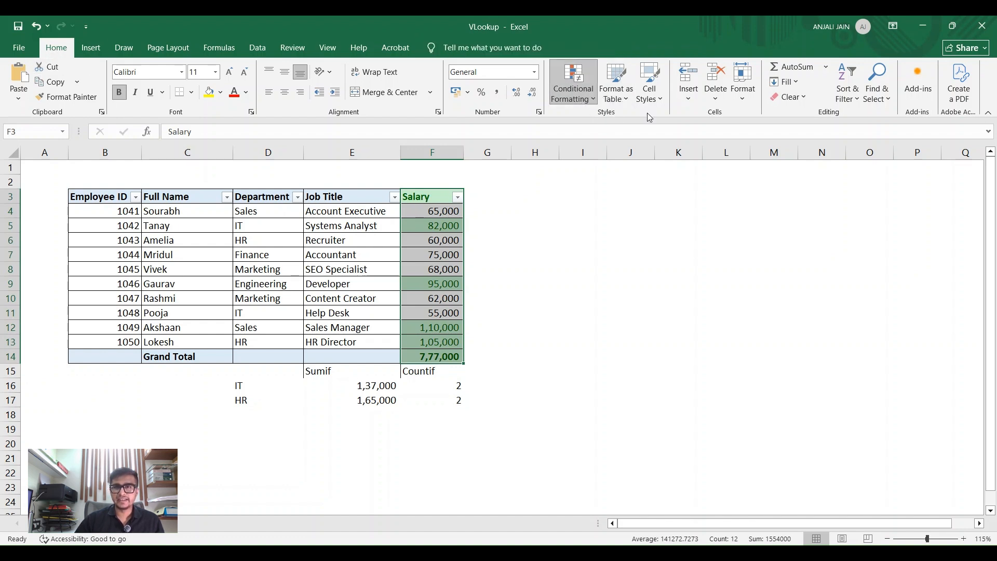
{"action": "left_click", "coordinate": [708, 142]}
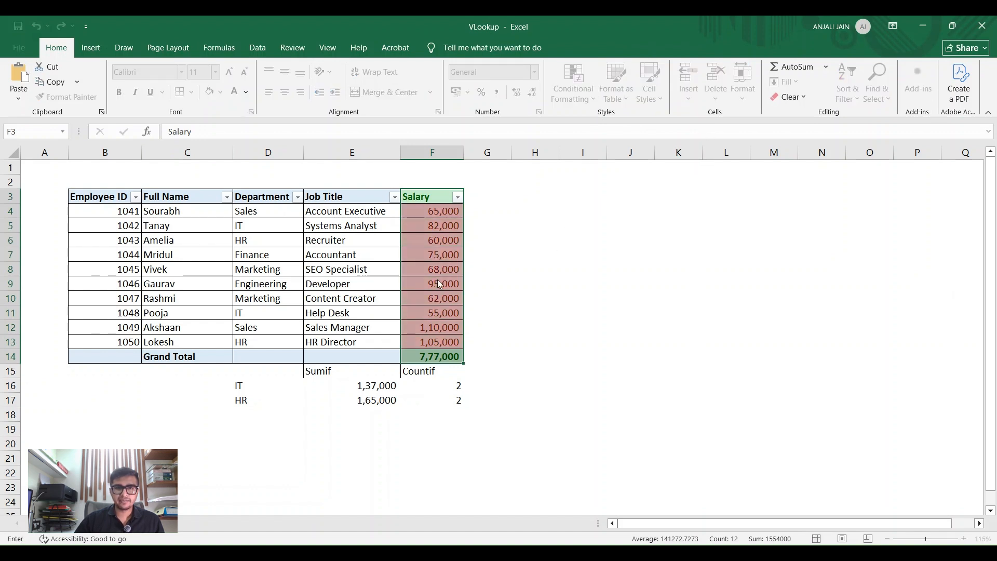
{"action": "key", "text": "BackSpace"}
{"action": "type", "text": "60000"}
{"action": "left_click", "coordinate": [625, 288]}
{"action": "left_click", "coordinate": [588, 308]}
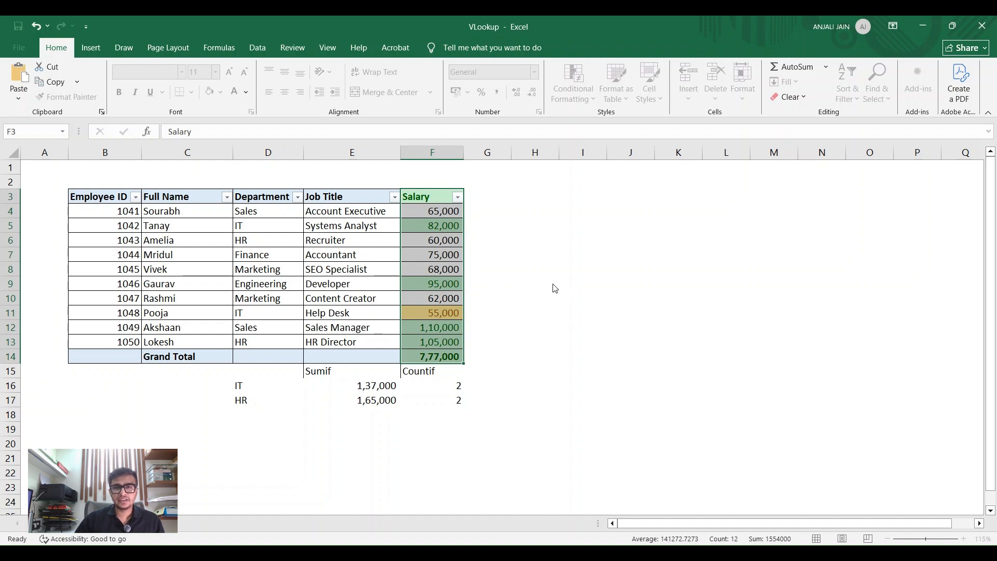
{"action": "left_click", "coordinate": [561, 296]}
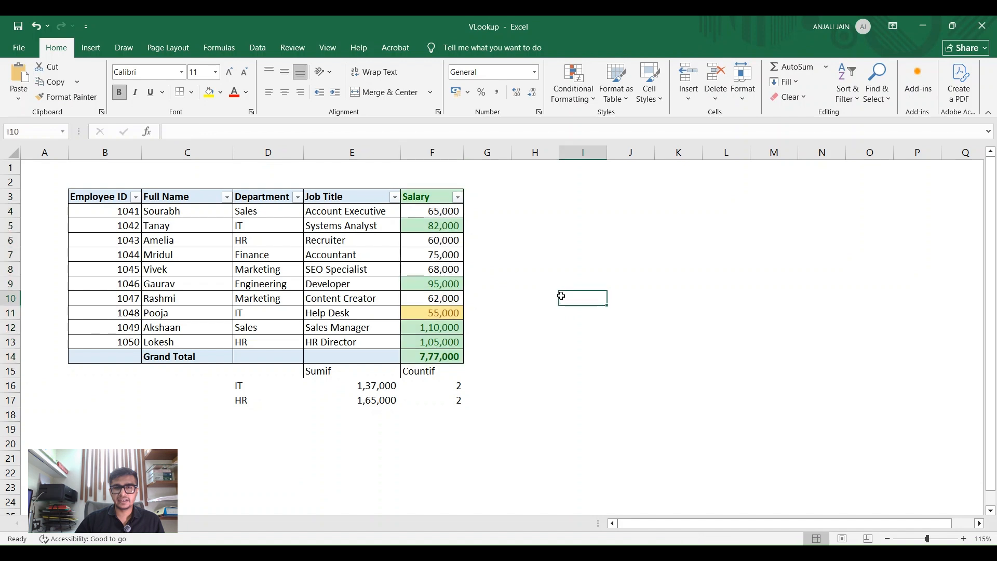
{"action": "left_click", "coordinate": [436, 314]}
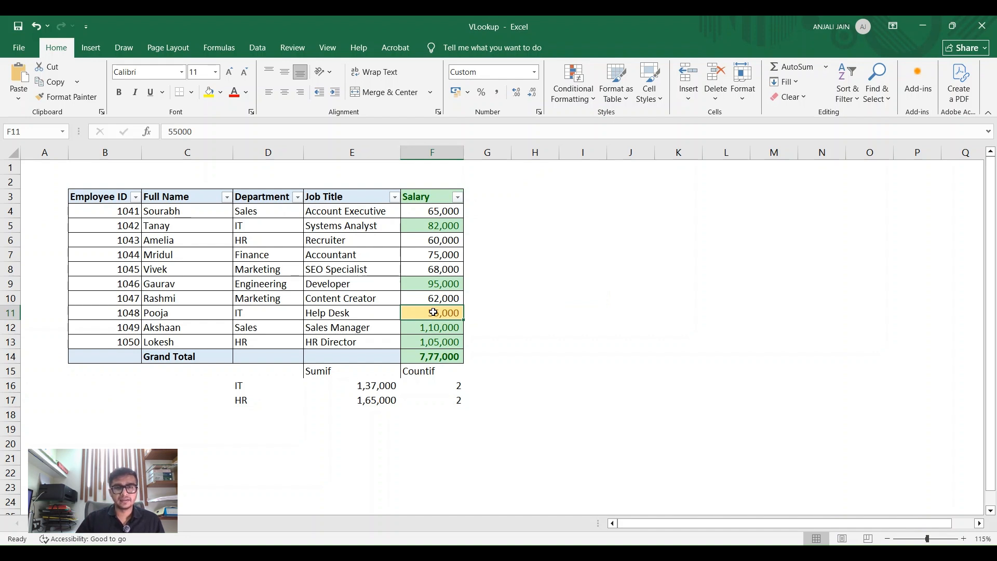
{"action": "key", "text": "alt+Tab"}
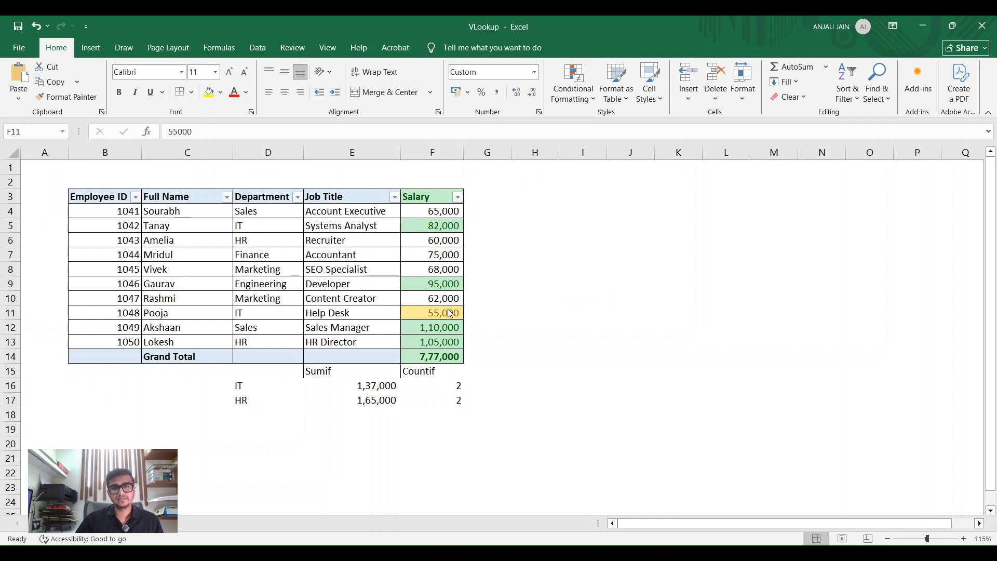